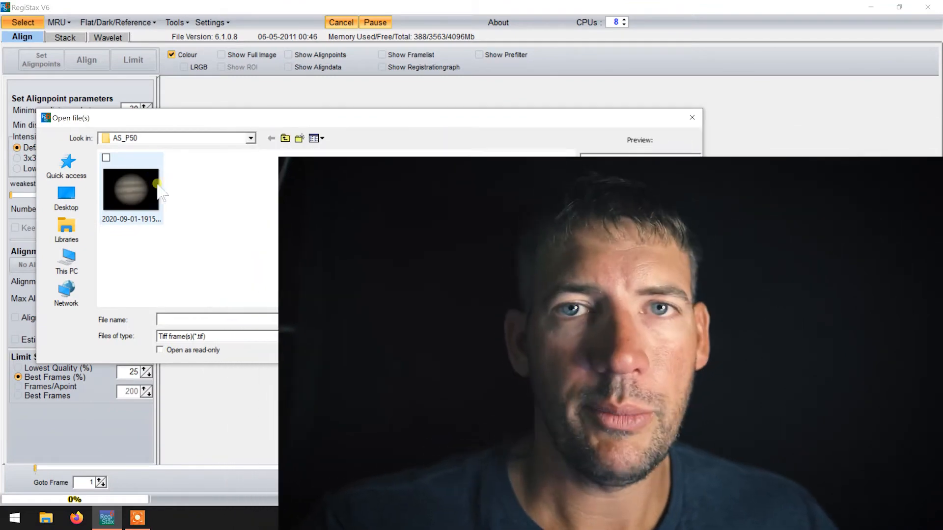
double_click(131, 198)
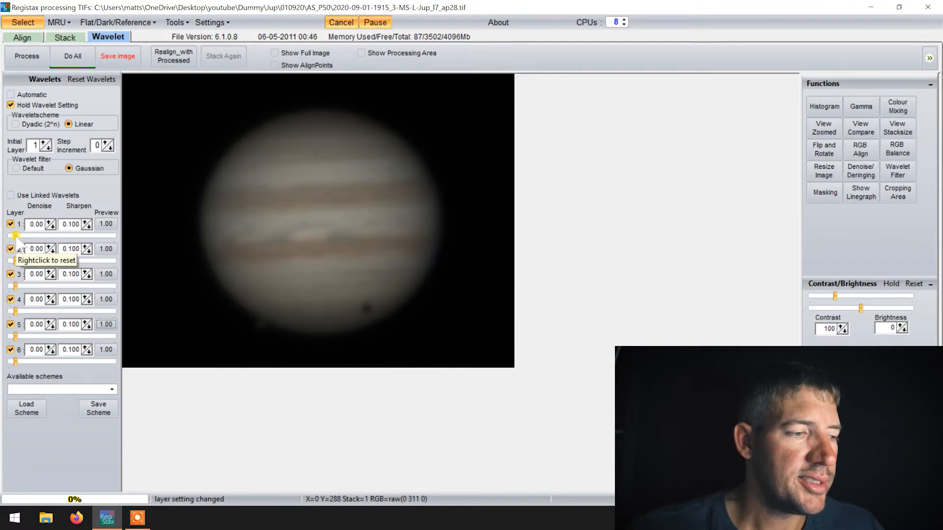
Step: Examine the detail previews of wavelet layers 1 and 6, comparing them with the normal view of the planet
left_click(13, 361)
left_click(114, 224)
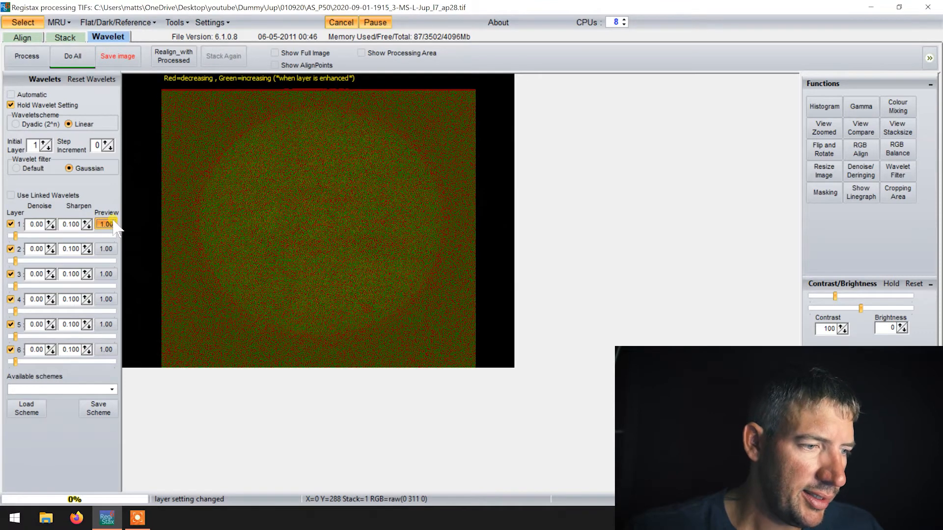
left_click(114, 224)
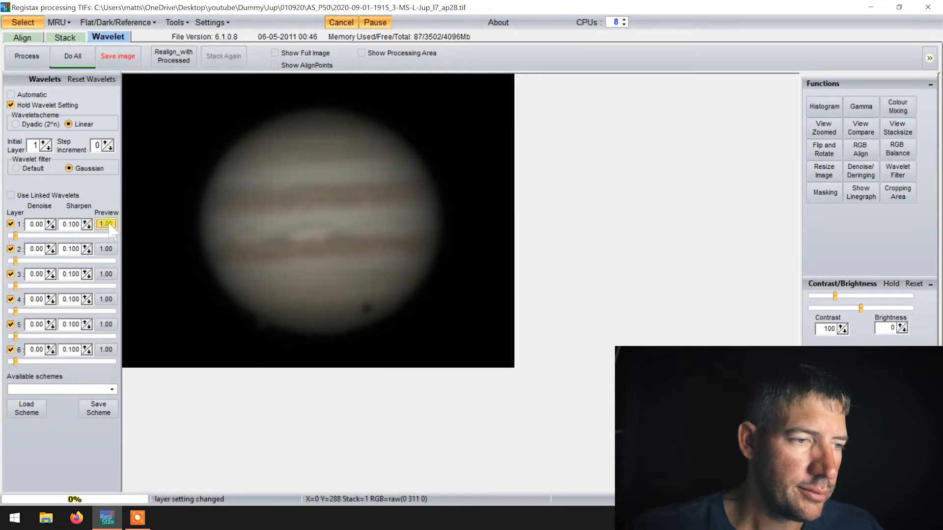
left_click(110, 228)
left_click(112, 231)
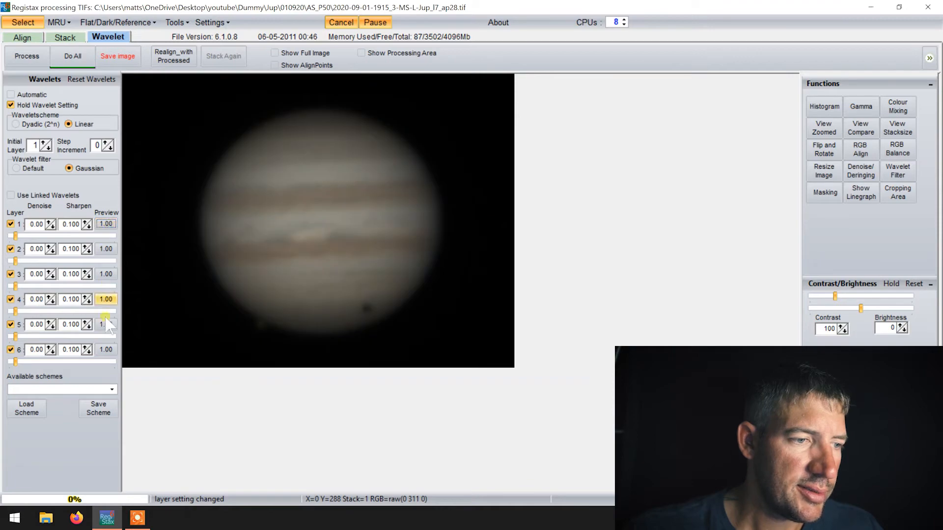
left_click(107, 351)
left_click(107, 351)
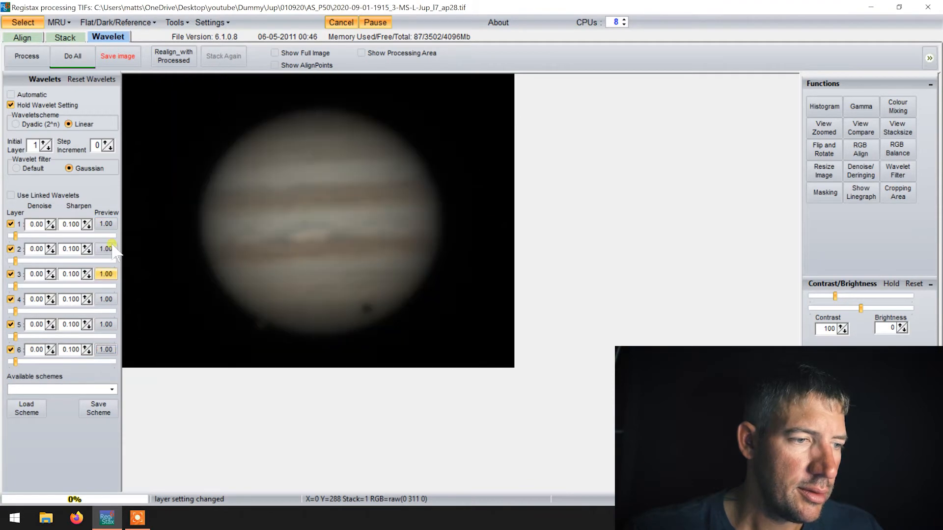
left_click(110, 227)
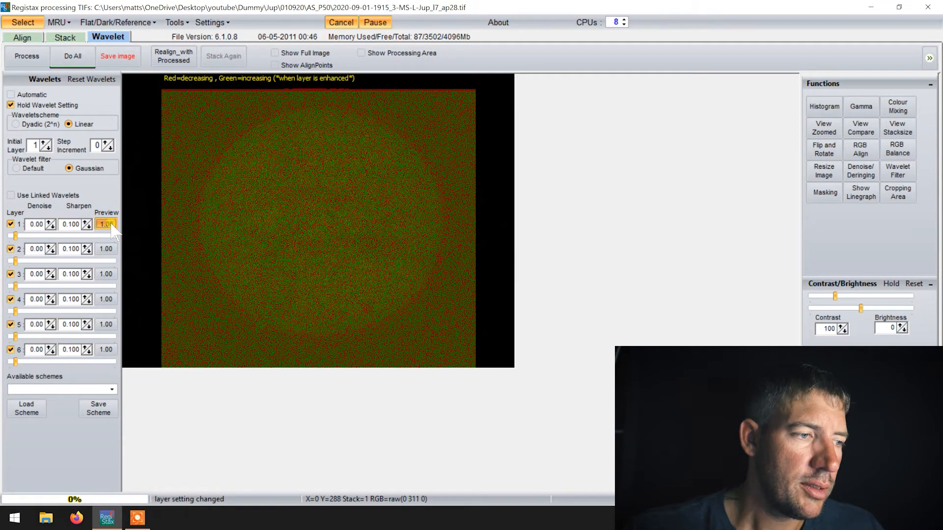
left_click(112, 229)
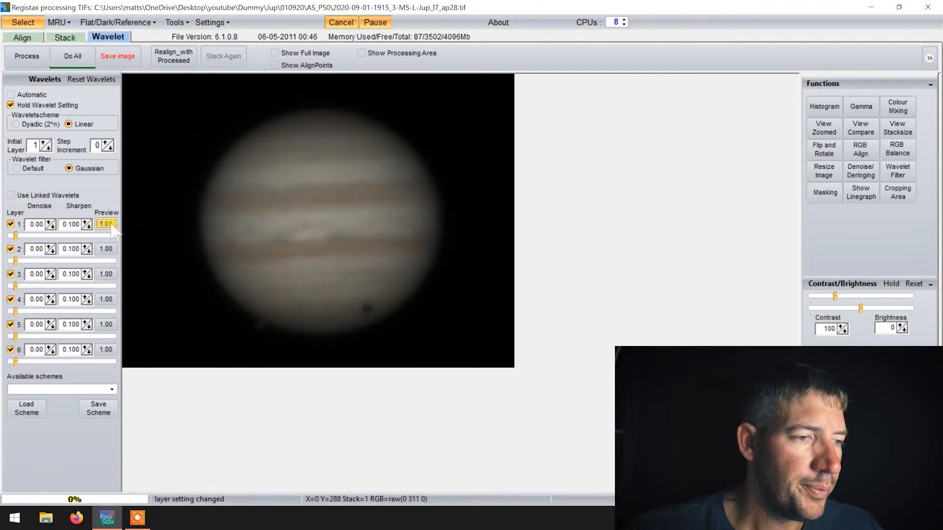
left_click(107, 225)
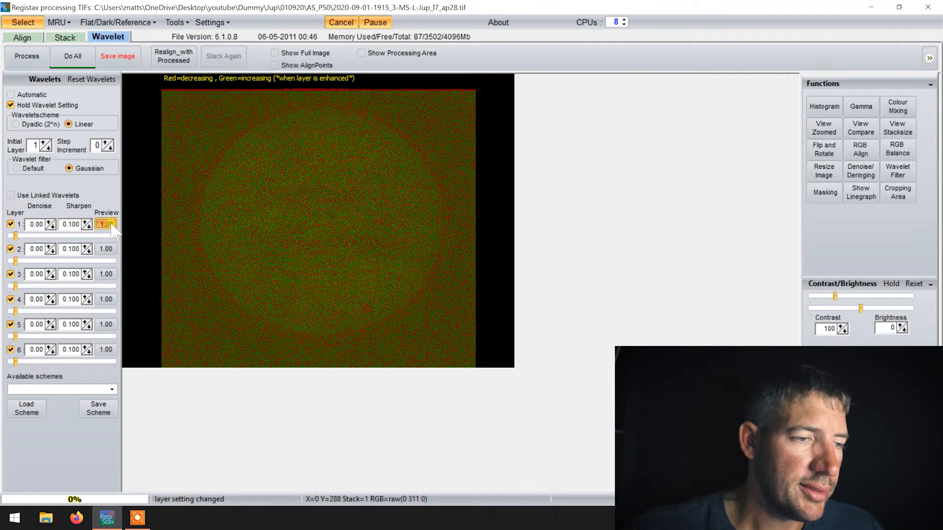
left_click(112, 229)
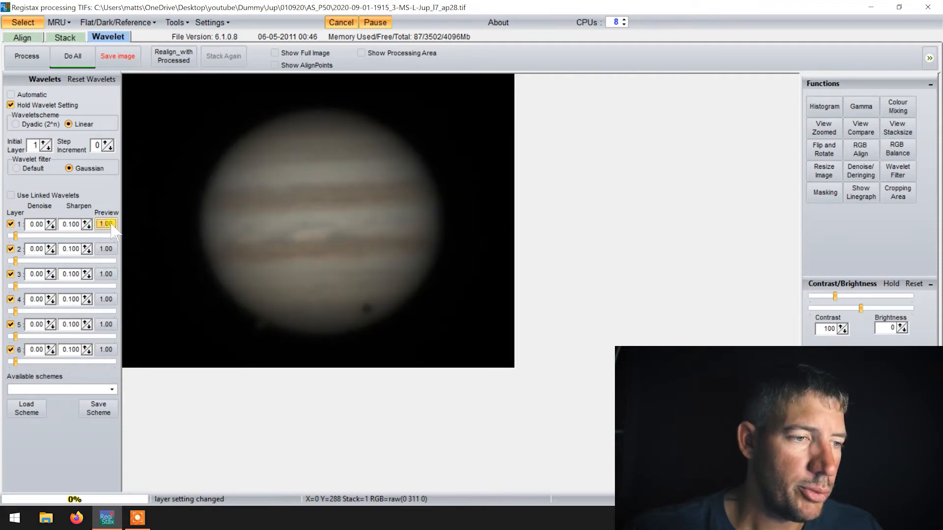
left_click(113, 228)
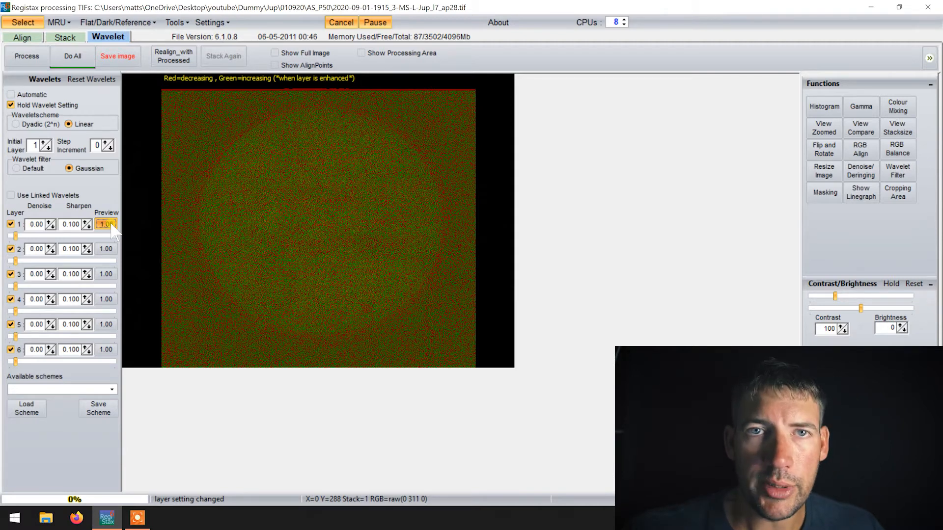
left_click(113, 230)
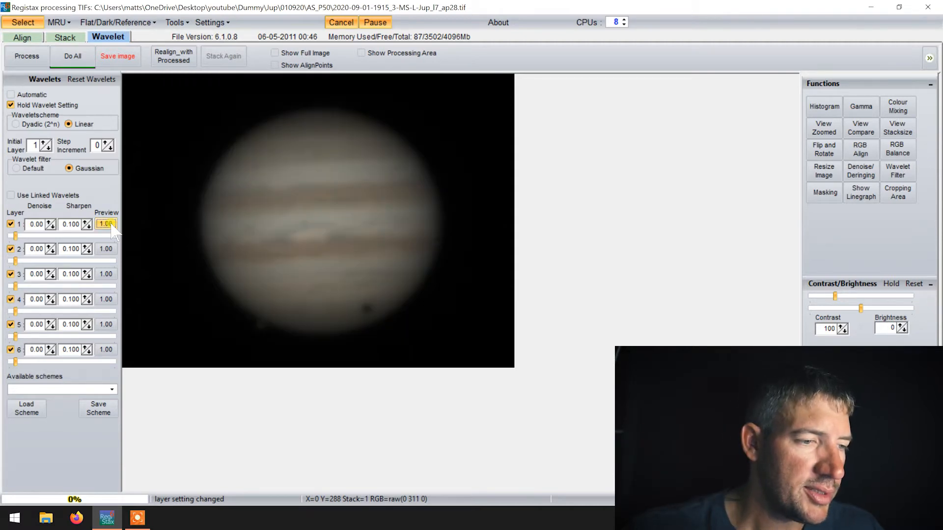
left_click(103, 350)
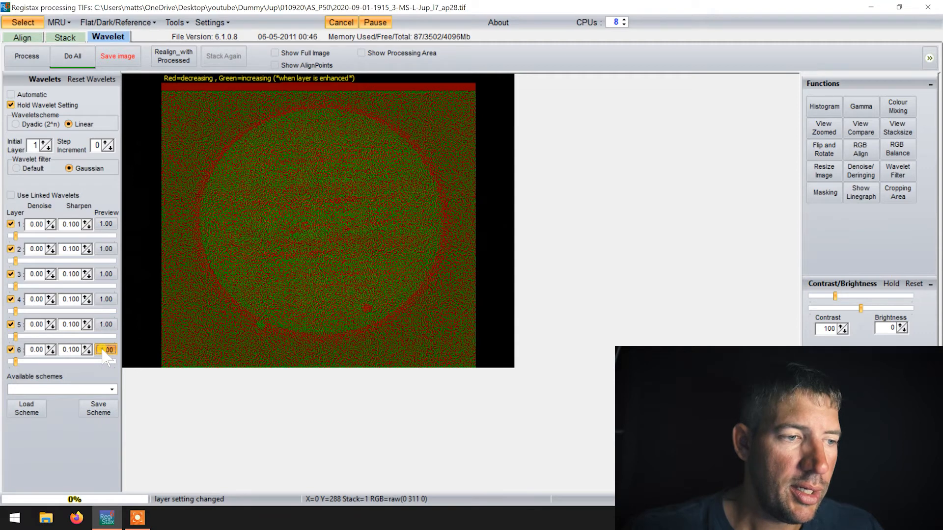
left_click(104, 351)
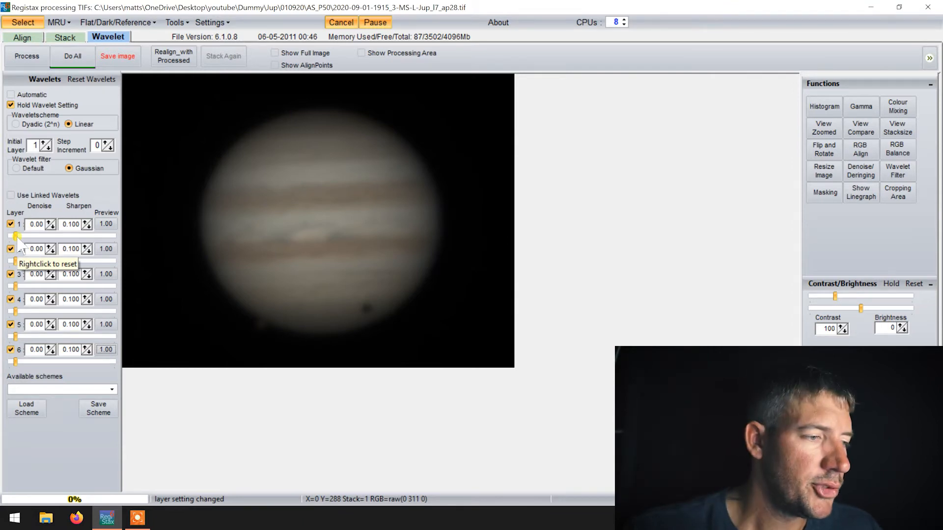
Step: Try wavelet layer 1 at increasing strengths up to 100 and reset the layer
left_click_drag(16, 239, 40, 242)
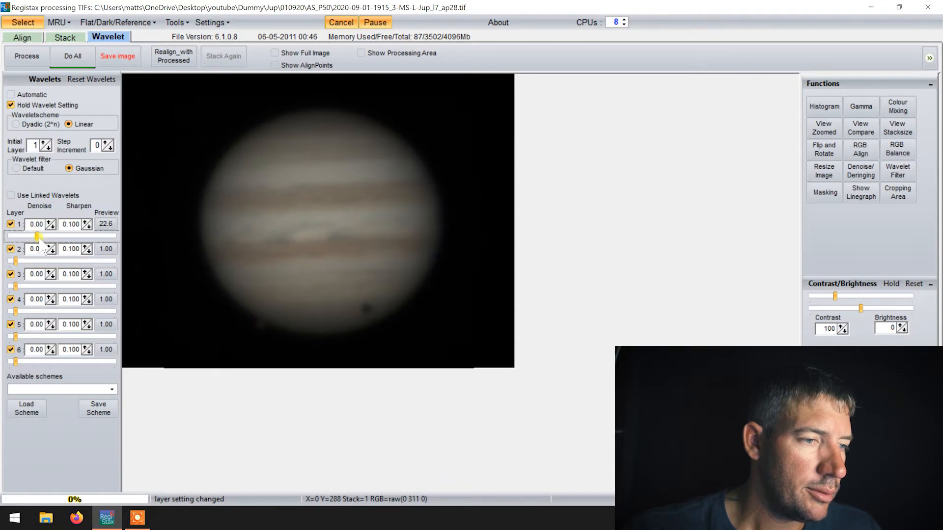
left_click_drag(40, 240, 70, 238)
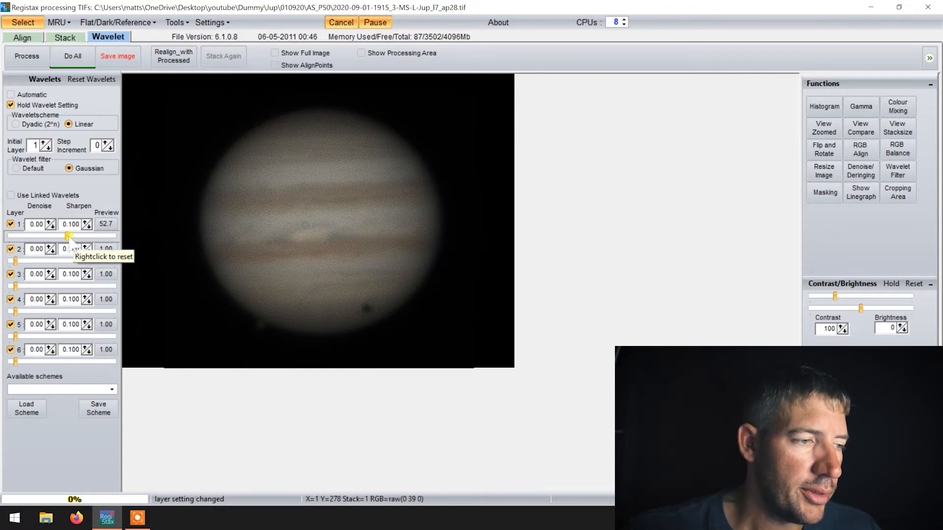
left_click_drag(70, 238, 128, 231)
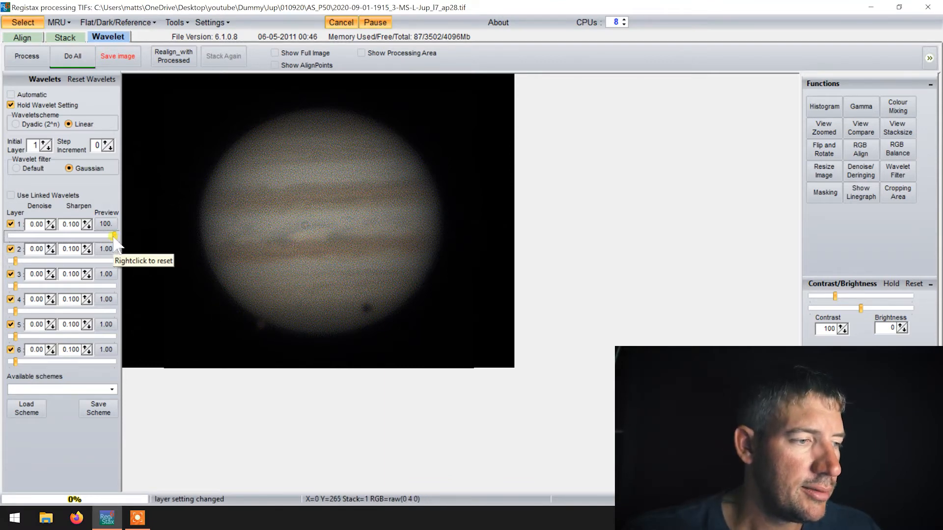
right_click(115, 239)
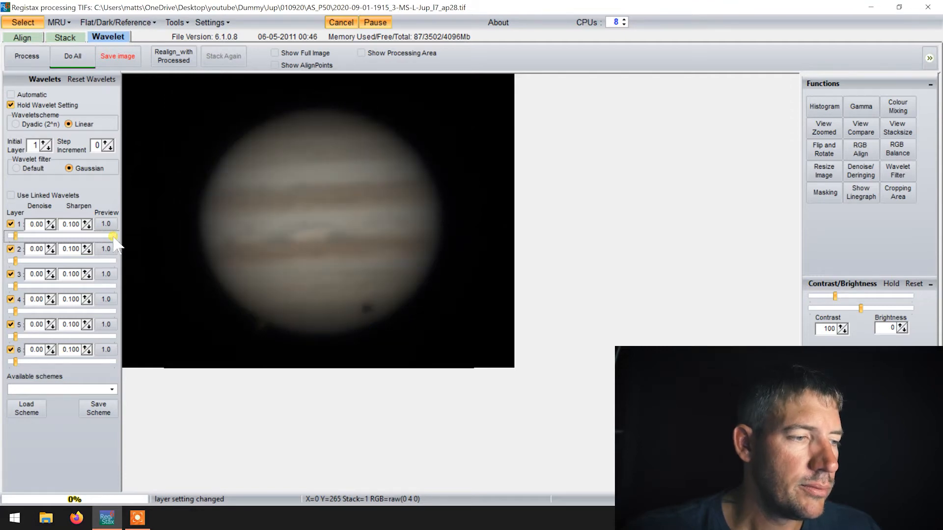
Step: Test wavelet layer 2 at several strengths up to 100 and leave it at about 23.2
left_click_drag(15, 261, 73, 260)
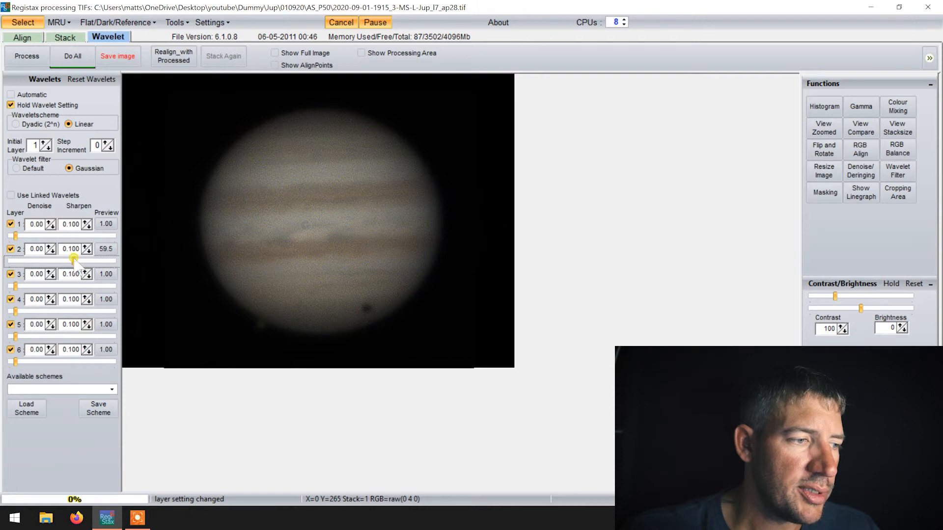
left_click_drag(74, 260, 58, 273)
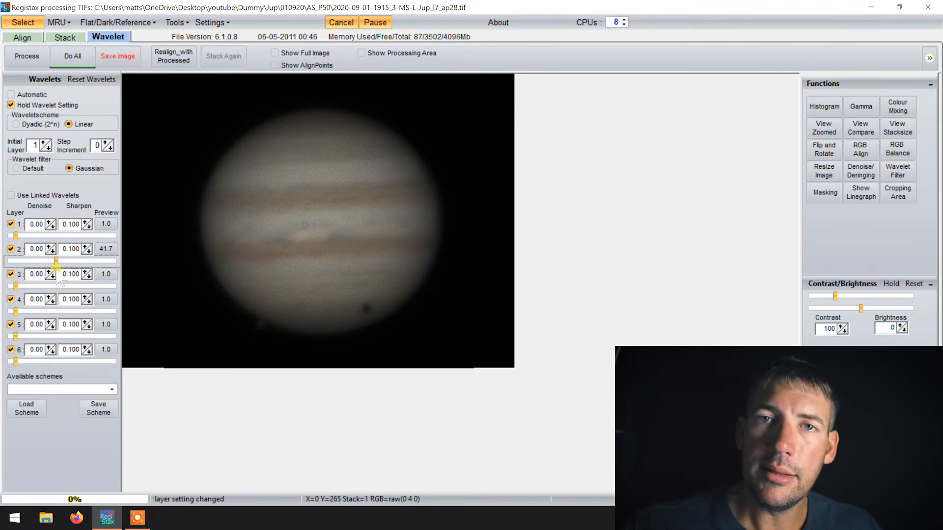
left_click_drag(57, 261, 122, 261)
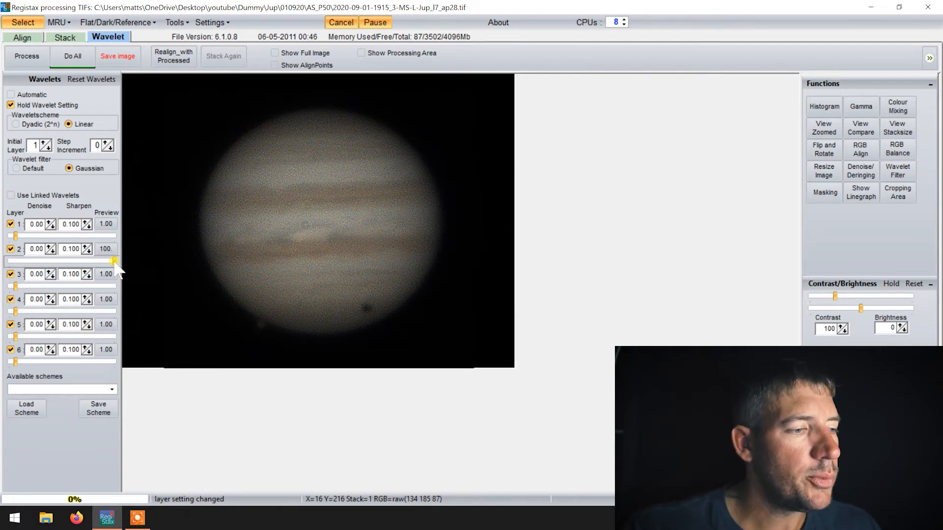
left_click_drag(116, 265, 17, 275)
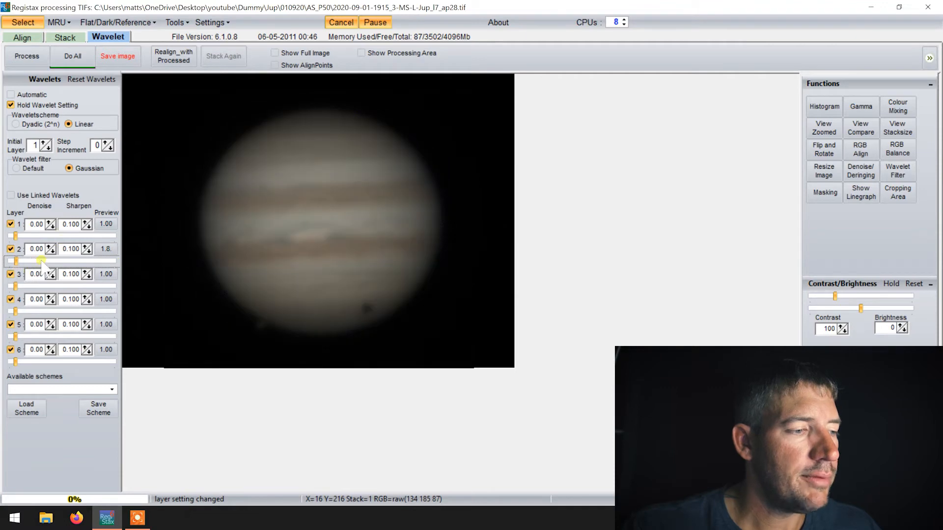
left_click_drag(15, 261, 38, 268)
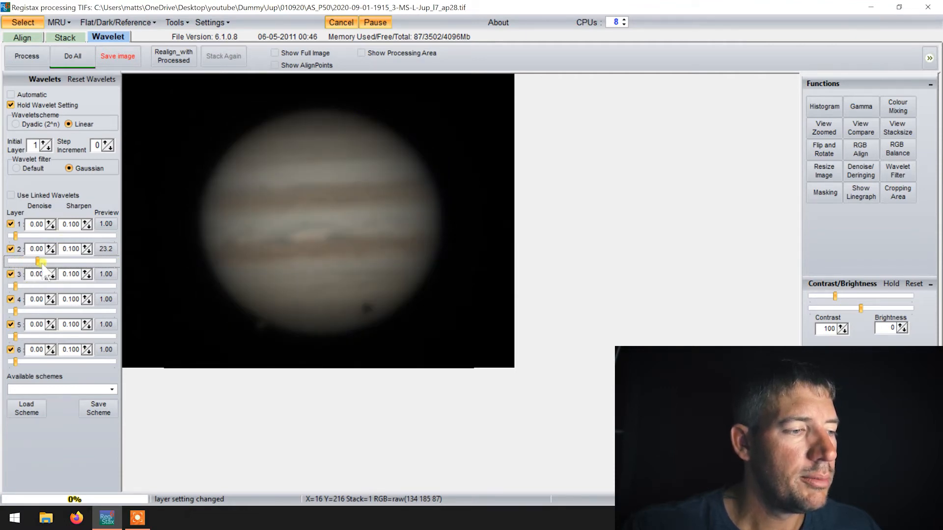
Step: Set the Sharpen value of wavelet layer 2 to 0.130 and raise the layer's strength to about 60.7
left_click(84, 246)
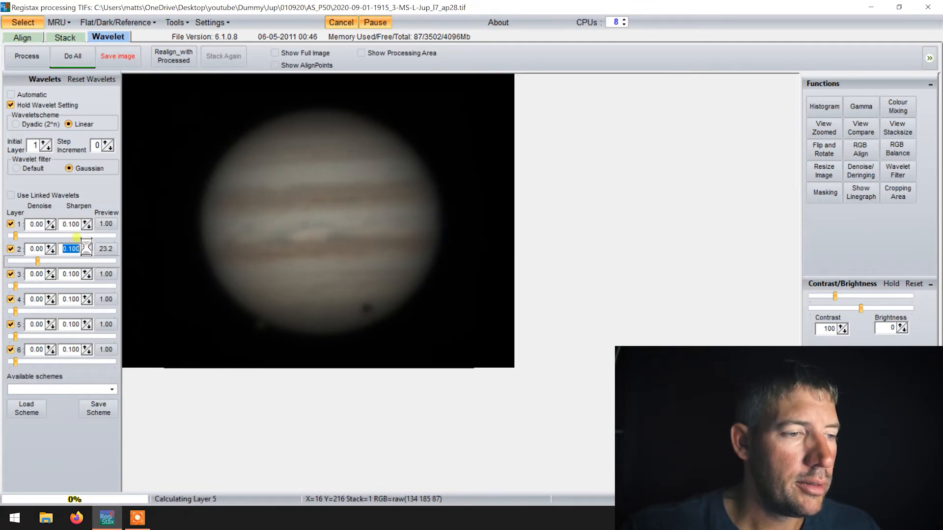
left_click(85, 246)
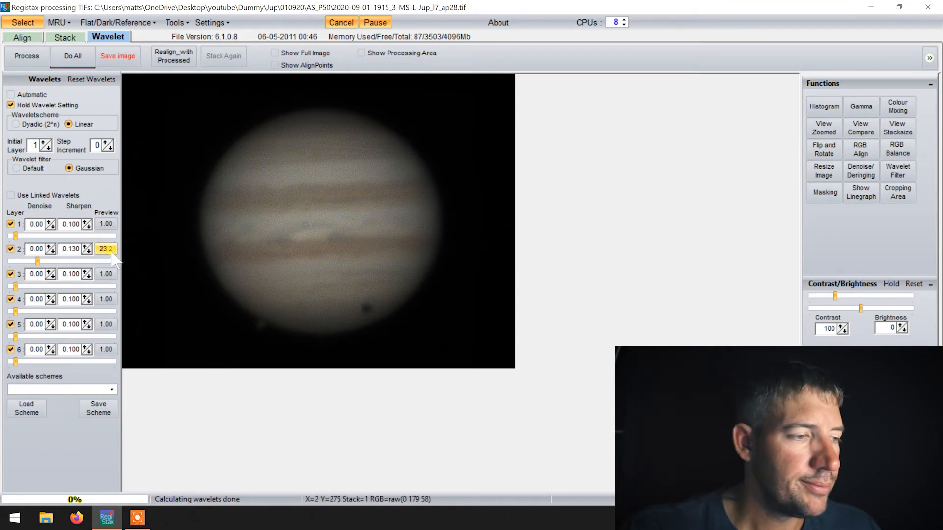
left_click(37, 260)
left_click_drag(38, 261, 75, 261)
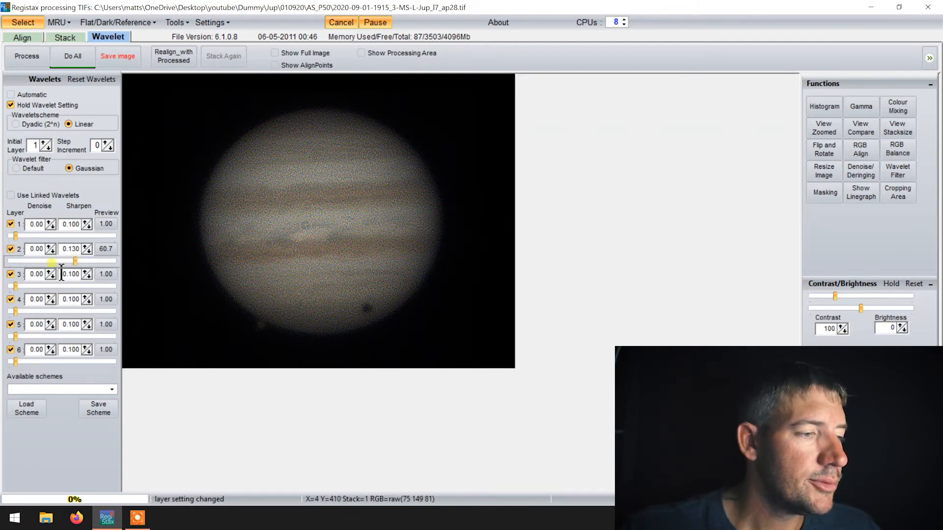
Step: Set the Denoise value of wavelet layer 2 to 0.35 and compare the image with the layer off and on
left_click(50, 248)
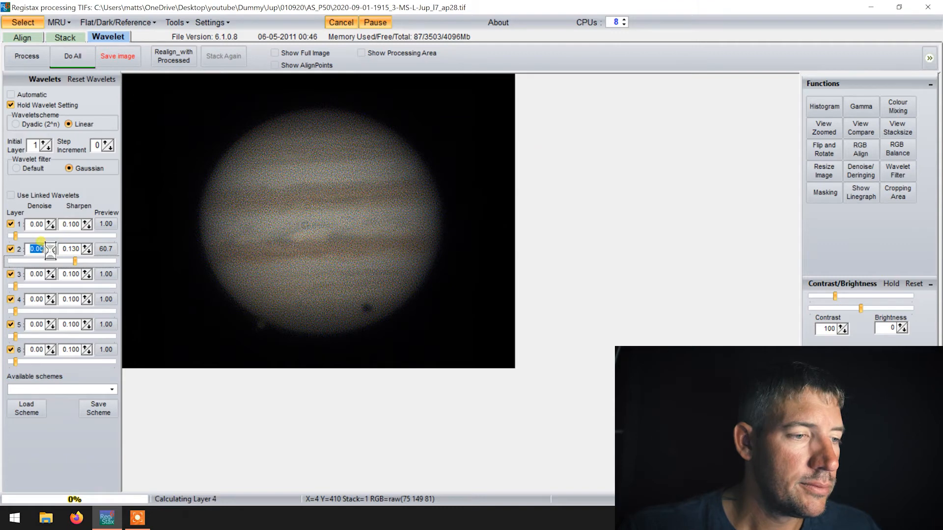
left_click(50, 248)
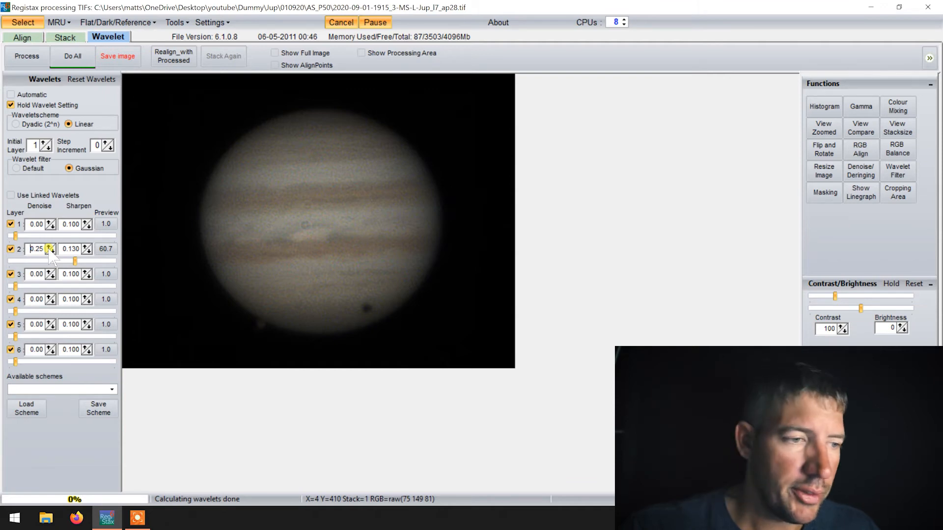
left_click(49, 248)
left_click(49, 248)
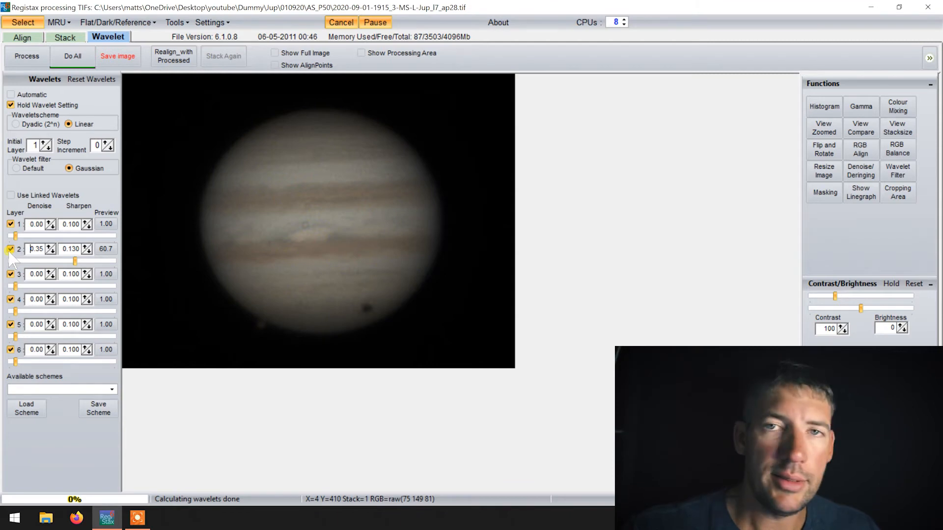
left_click(10, 250)
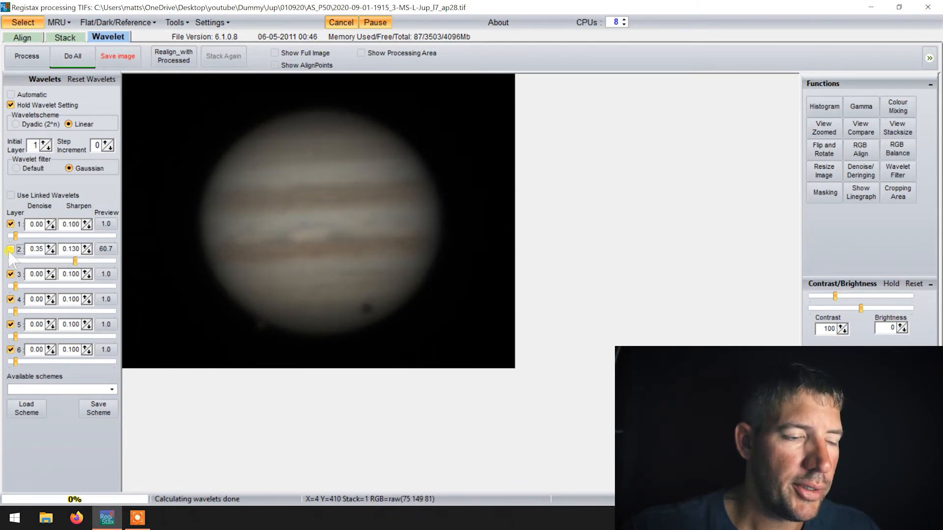
left_click(10, 249)
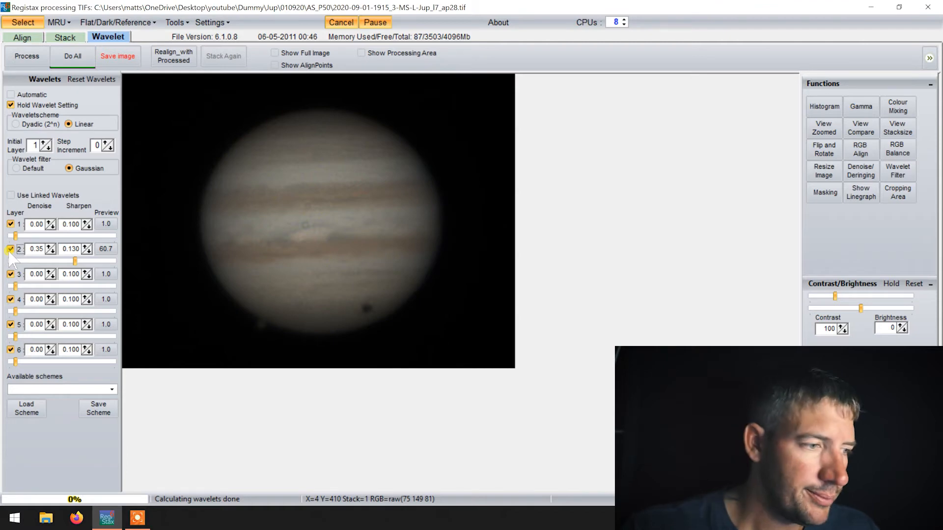
Step: Configure wavelet layer 3 with a strength of about 52.1, Sharpen 0.160 and Denoise 0.20
left_click_drag(15, 286, 108, 289)
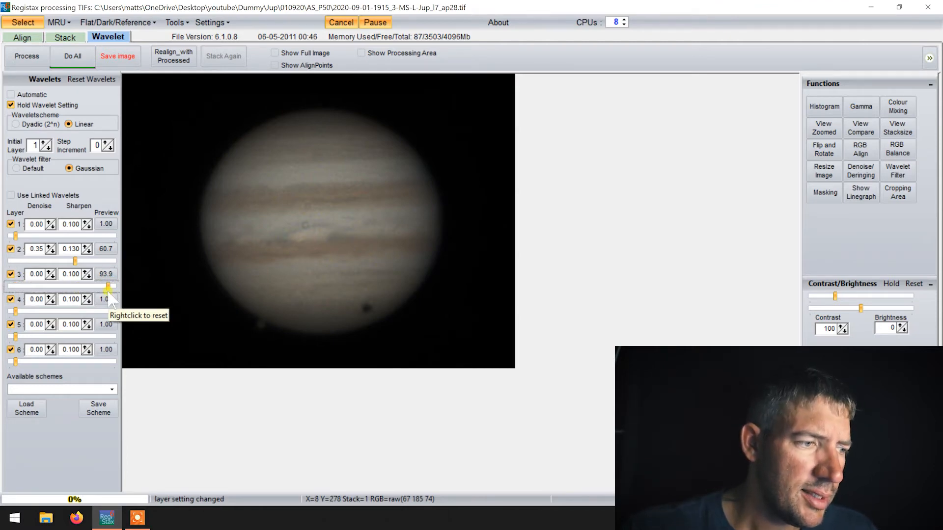
left_click(84, 271)
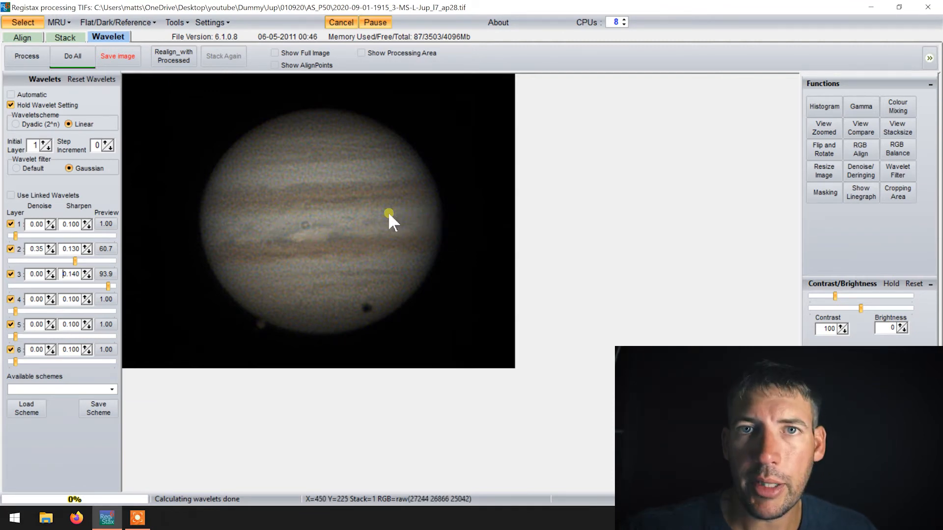
left_click(87, 271)
left_click(87, 272)
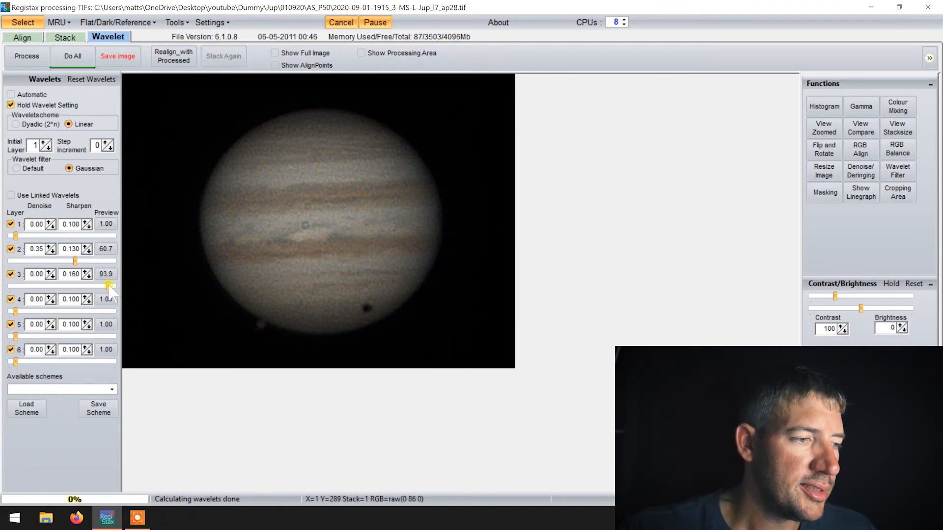
left_click_drag(109, 287, 67, 286)
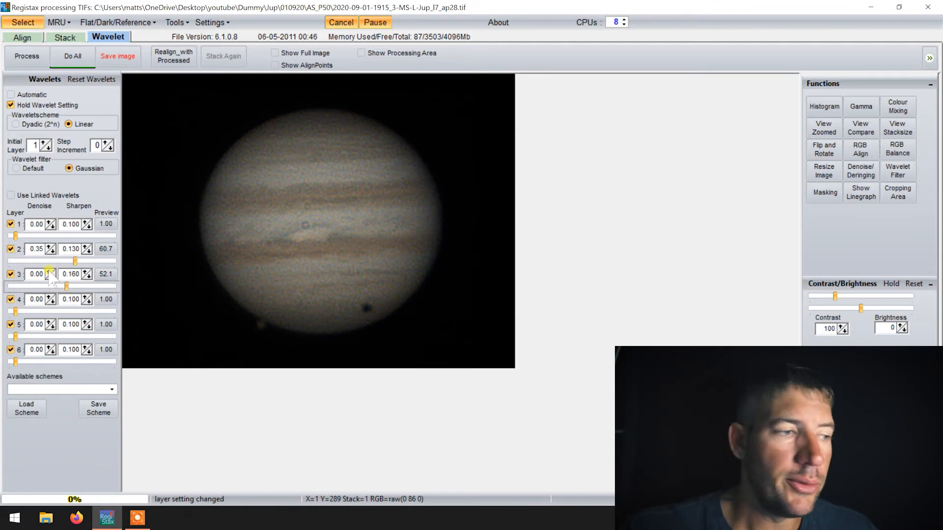
left_click(50, 271)
left_click(49, 271)
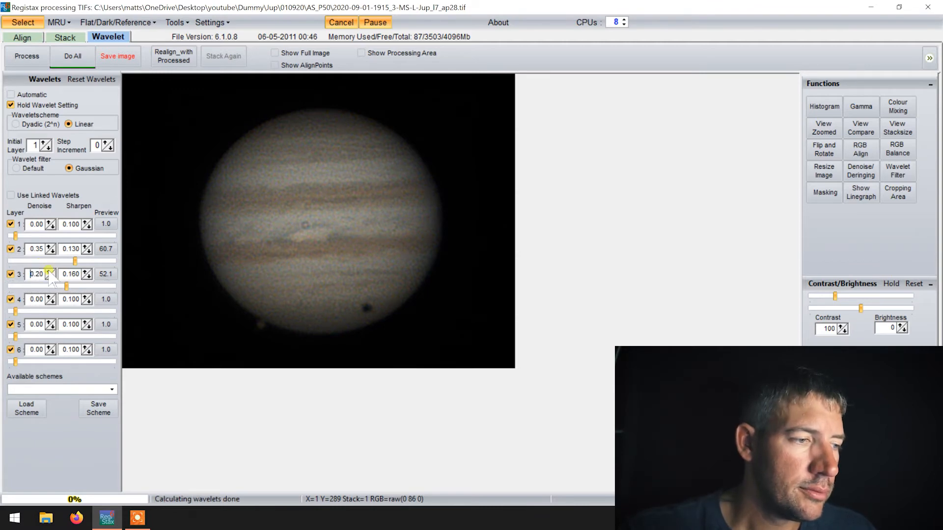
Step: Set wavelet layer 3's Denoise to 0.35 and configure layer 4 with a strength of about 17.1, Sharpen 0.150 and Denoise 0.40
left_click(50, 271)
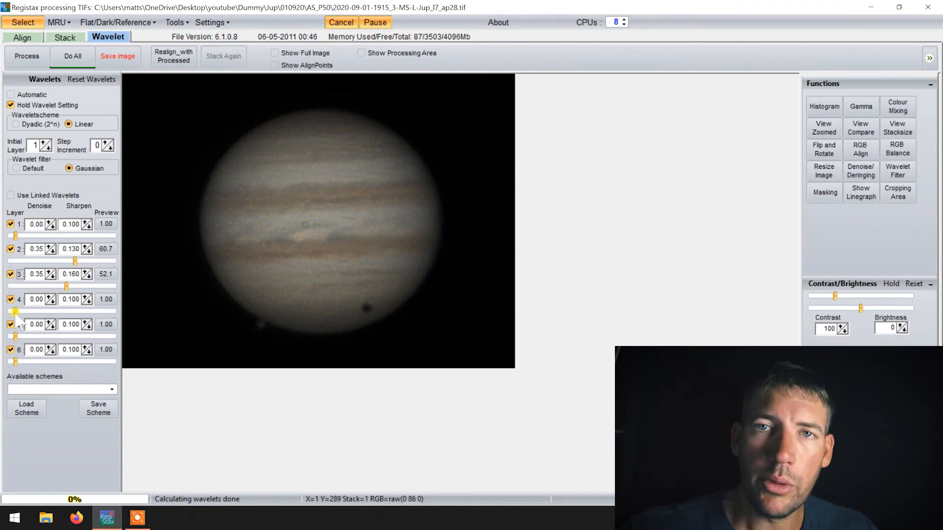
left_click_drag(16, 312, 126, 301)
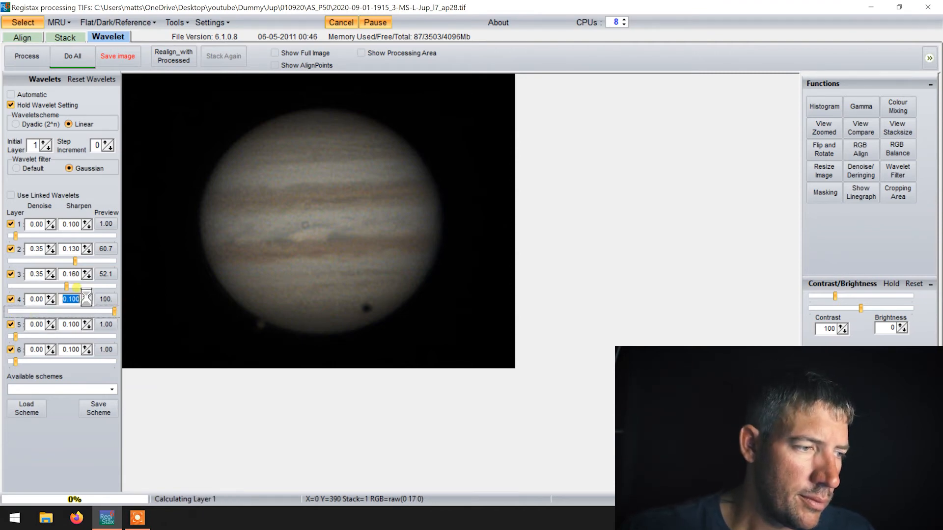
left_click_drag(114, 311, 31, 311)
left_click(50, 299)
scroll(50, 299, "up", 8)
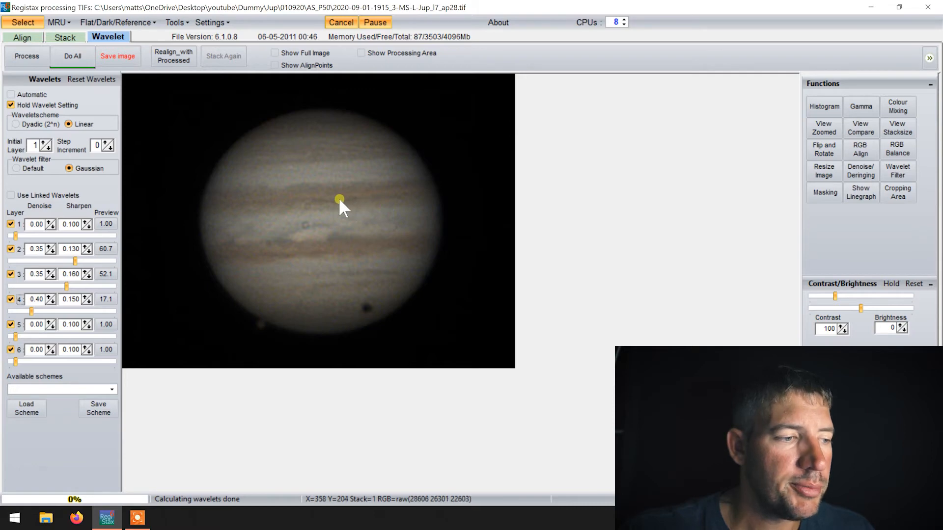
Step: Compare the image with wavelet layer 4 off and on, and leave the layer switched off
left_click(11, 300)
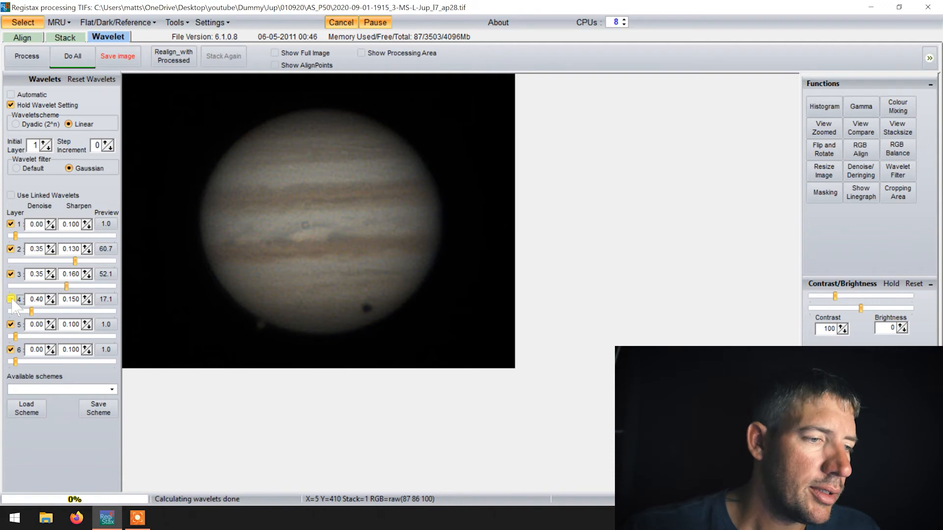
left_click(11, 299)
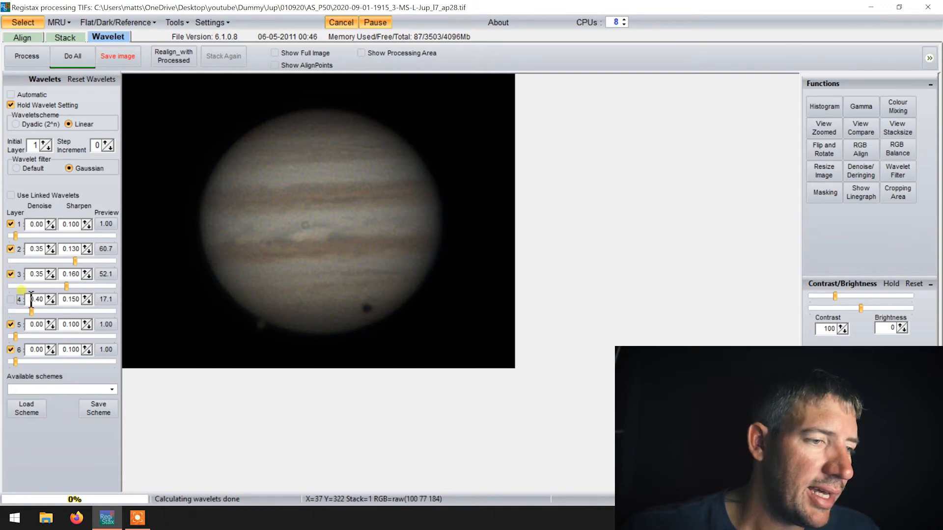
left_click(11, 300)
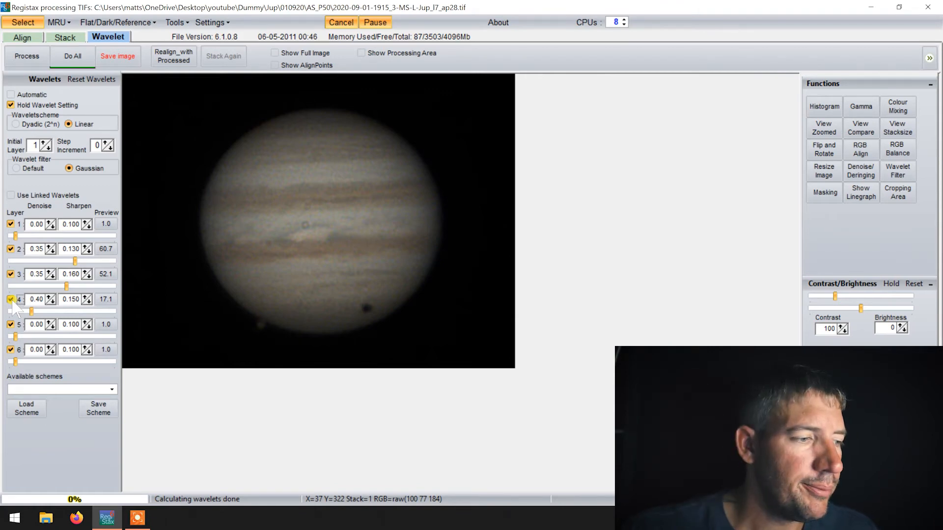
left_click(10, 299)
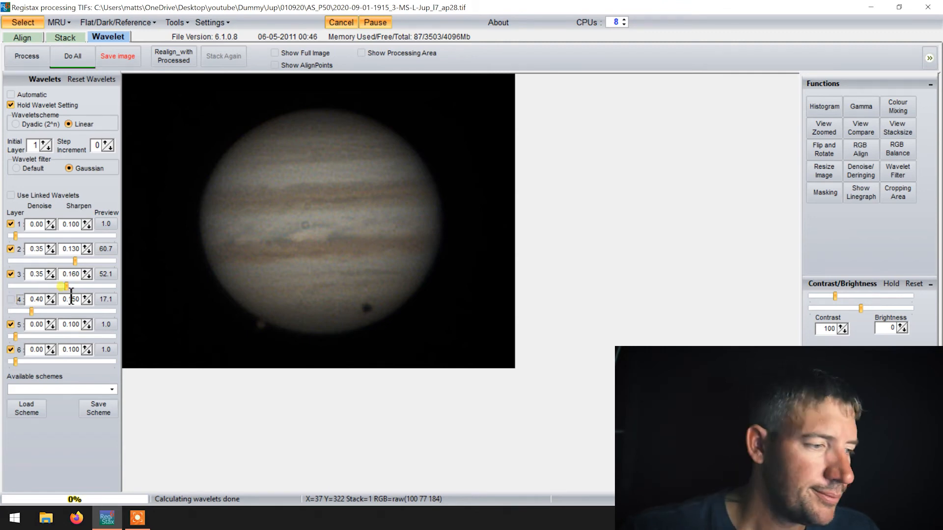
Step: Configure wavelet layer 5 with Sharpen 0.150 and Denoise 0.60, test its strength at 100 and leave it at about 49.6
left_click(87, 322)
left_click(16, 337)
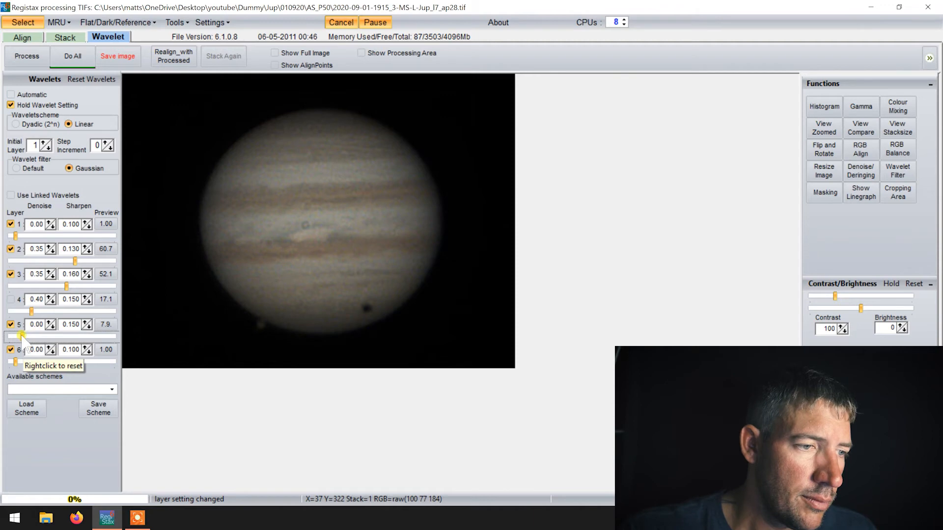
left_click_drag(20, 338, 118, 338)
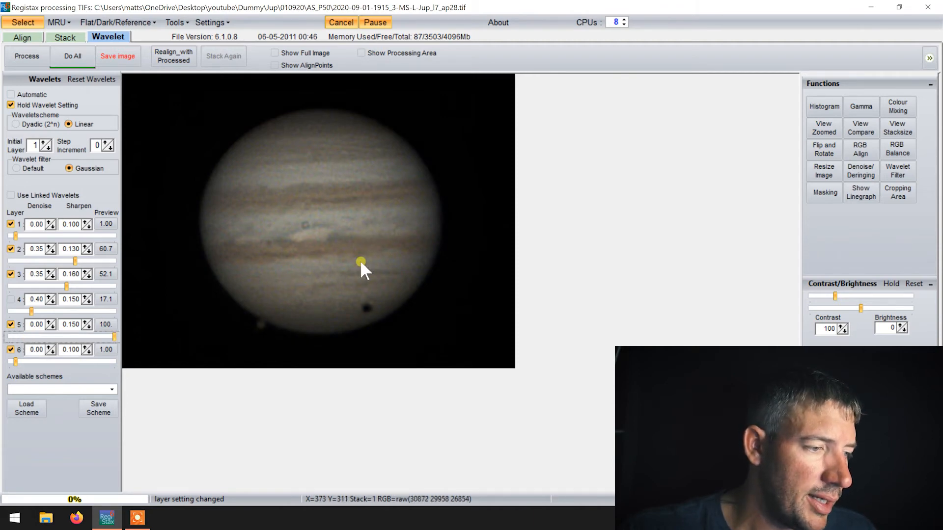
scroll(41, 327, "up", 12)
left_click(48, 297)
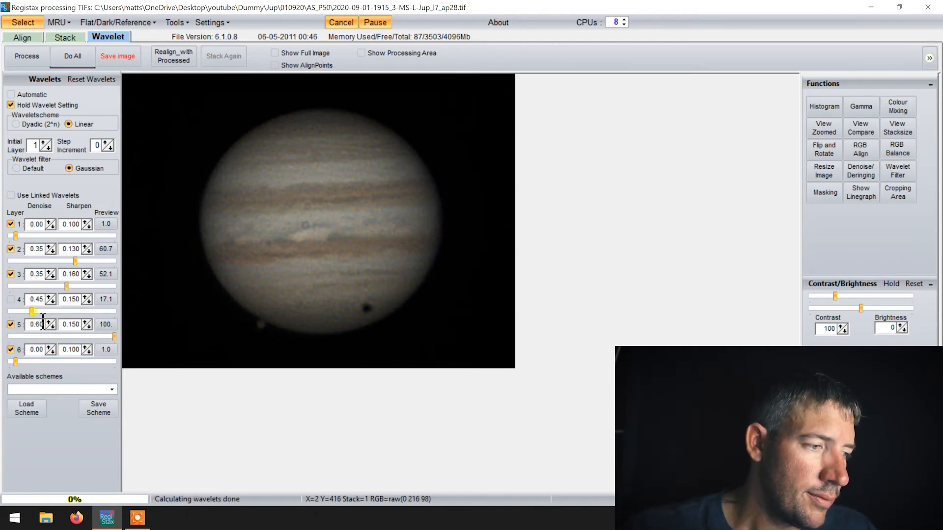
left_click(11, 325)
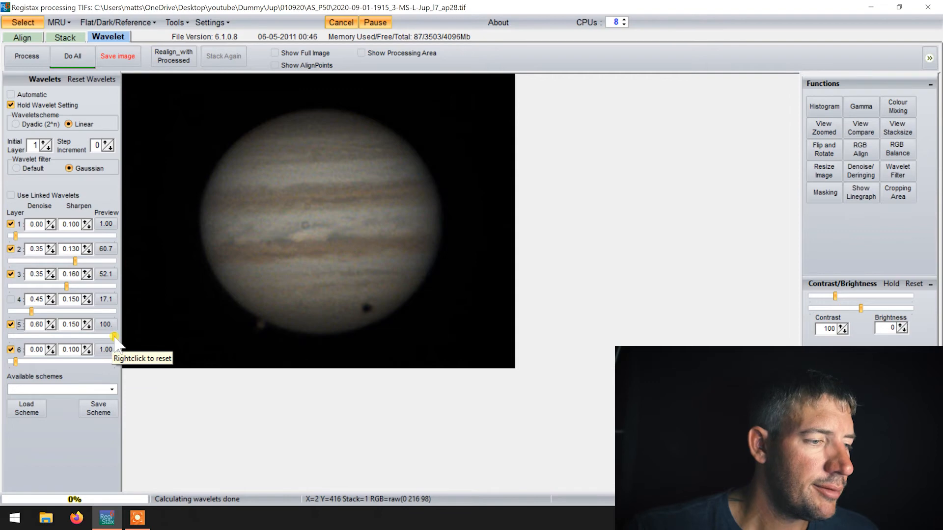
left_click_drag(115, 336, 64, 337)
left_click(10, 324)
Step: Configure wavelet layer 6 with strength about 42.9, Sharpen 0.150 and Denoise 0.30, and layer 1 with about 44.1, 0.150 and 0.45
left_click(88, 350)
left_click_drag(16, 362, 57, 361)
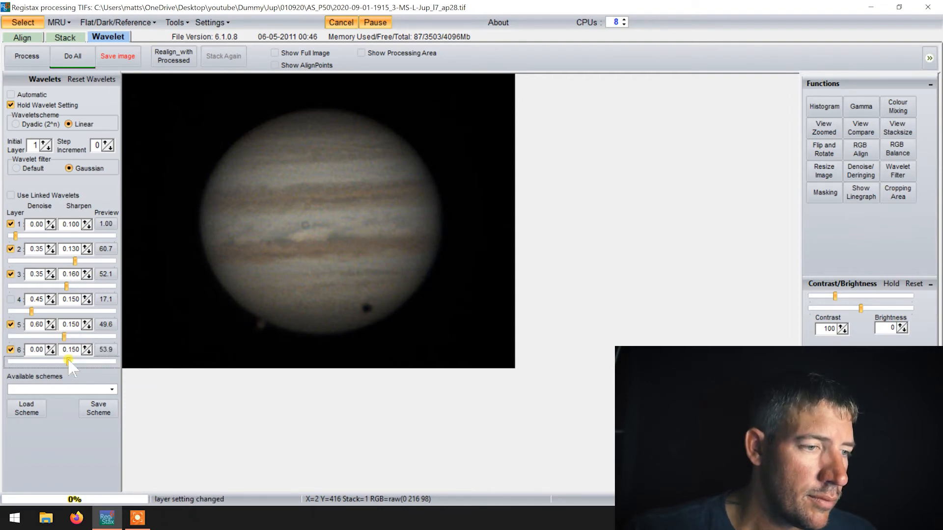
left_click(40, 349)
type("0.30")
left_click(11, 350)
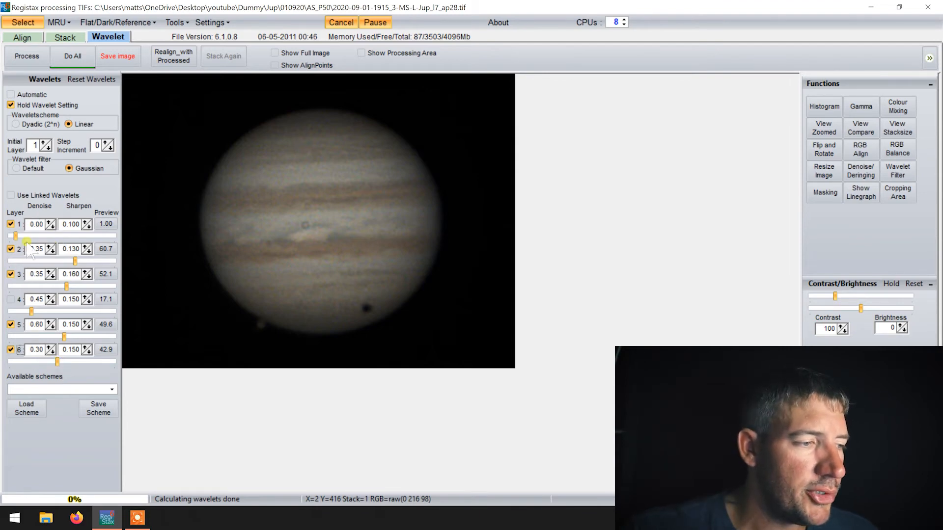
mouse_move(16, 236)
left_mouse_down()
mouse_move(96, 231)
mouse_move(27, 236)
mouse_move(24, 246)
mouse_move(16, 237)
left_mouse_up()
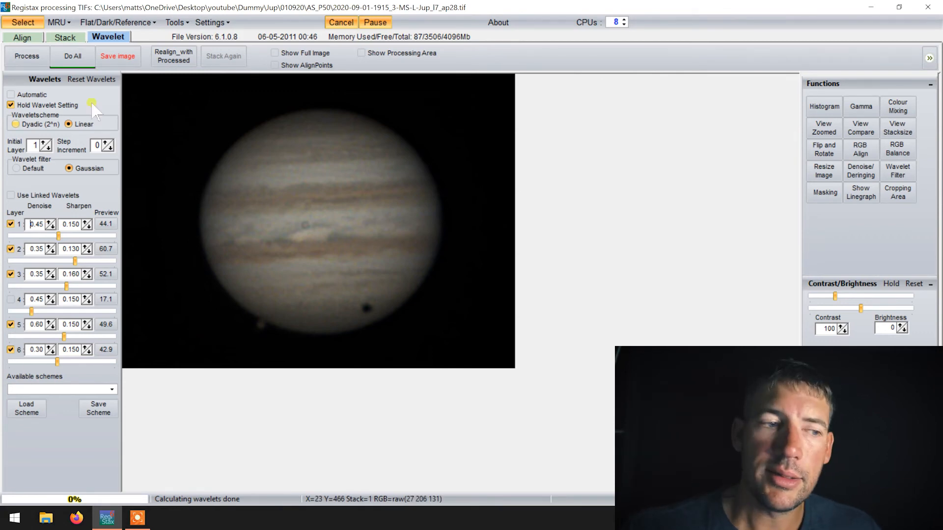
Step: Save the current wavelet settings as a scheme named "sd" and load the saved scheme "tut"
left_click(97, 408)
type("sd")
key("Return")
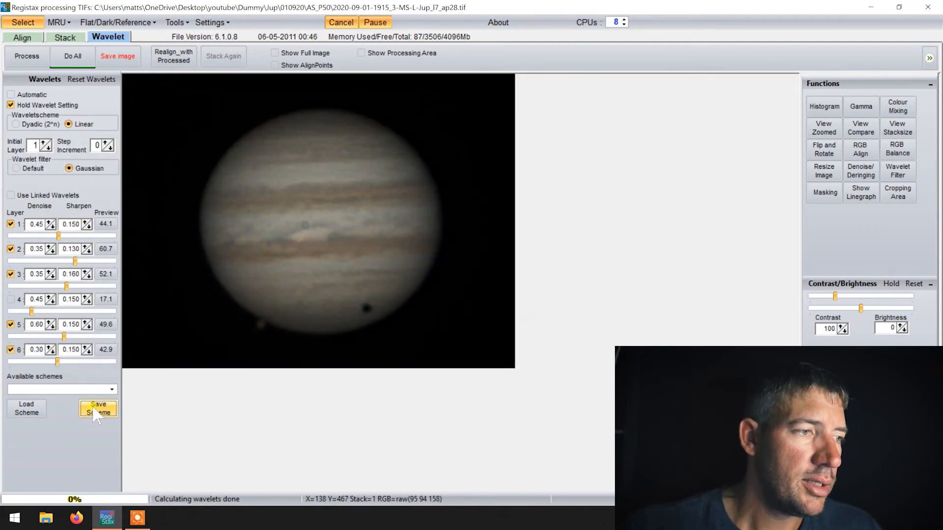
left_click(28, 408)
type("tut")
left_click(183, 347)
left_click(671, 334)
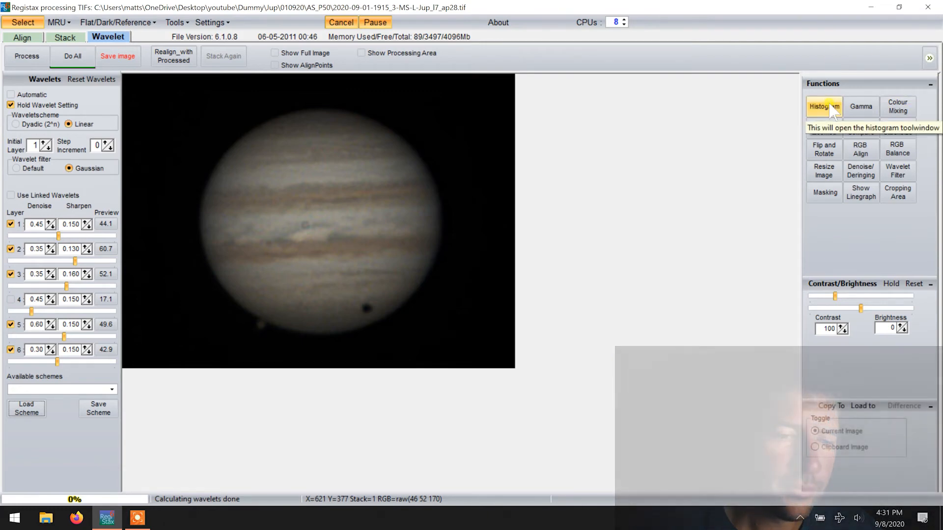
Step: Brighten the image by stretching the RGB histogram with its upper limit at 199, using the log-based graph
left_click(830, 108)
left_click(700, 446)
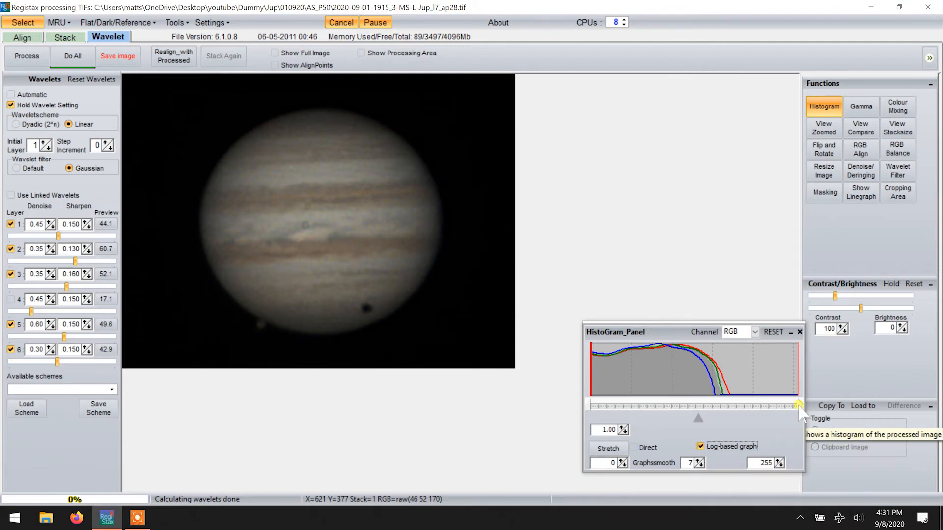
left_click_drag(797, 405, 752, 415)
left_click(607, 449)
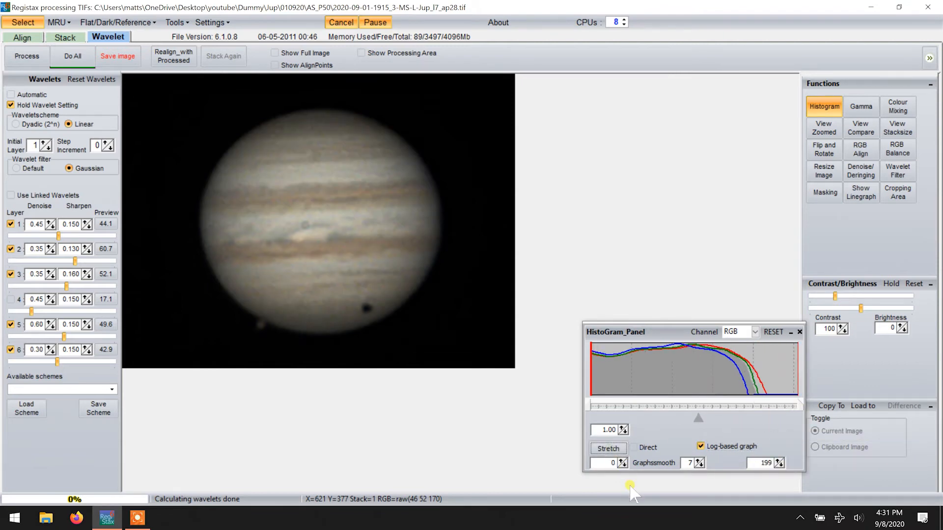
left_click(799, 331)
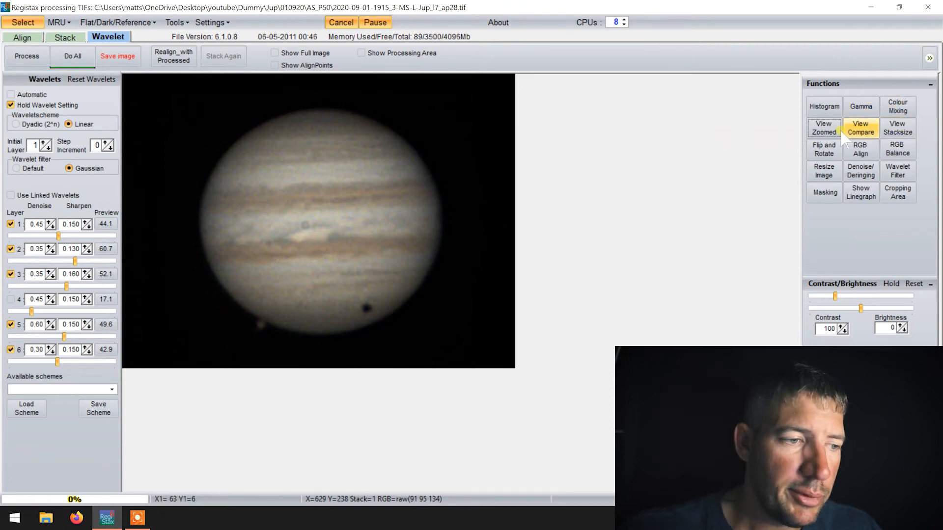
Step: Try rotating the image by 33.8 degrees and set the rotation back to 0
left_click(825, 150)
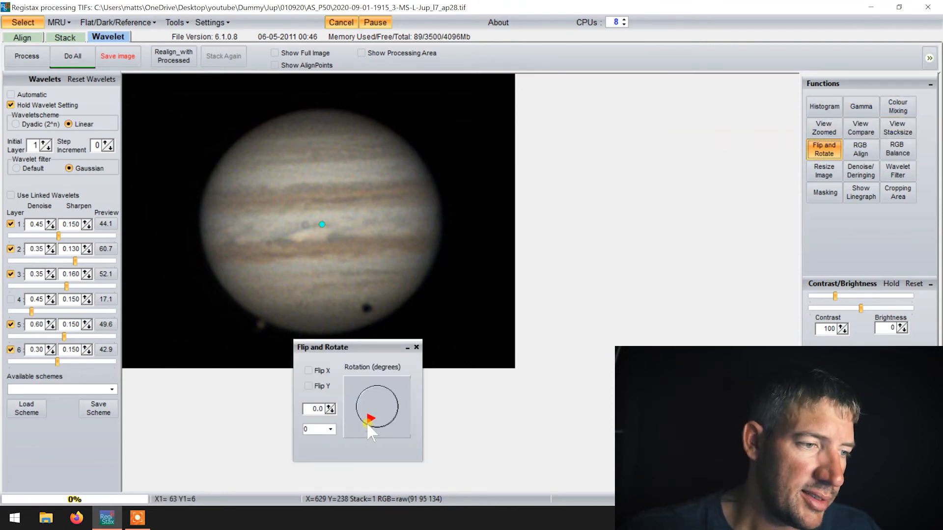
left_click_drag(376, 424, 370, 417)
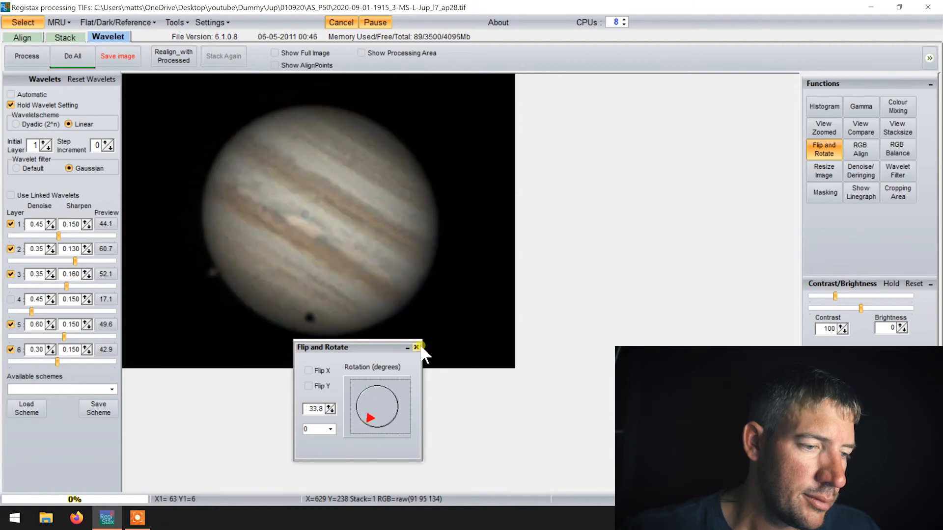
left_click(331, 430)
left_click(317, 438)
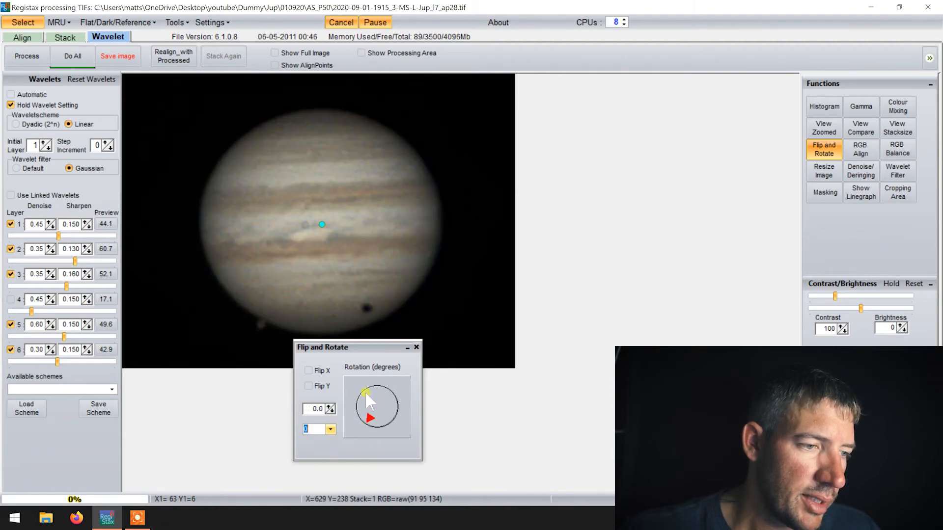
left_click(417, 347)
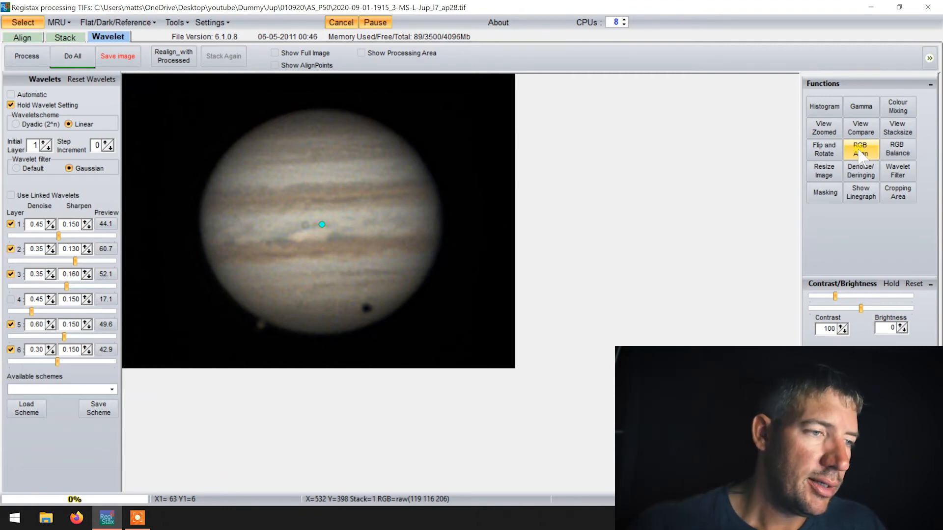
Step: Try a manual RGB alignment with the Red Y position at -6 and Blue Y at 7, and reset the offsets
left_click(314, 145)
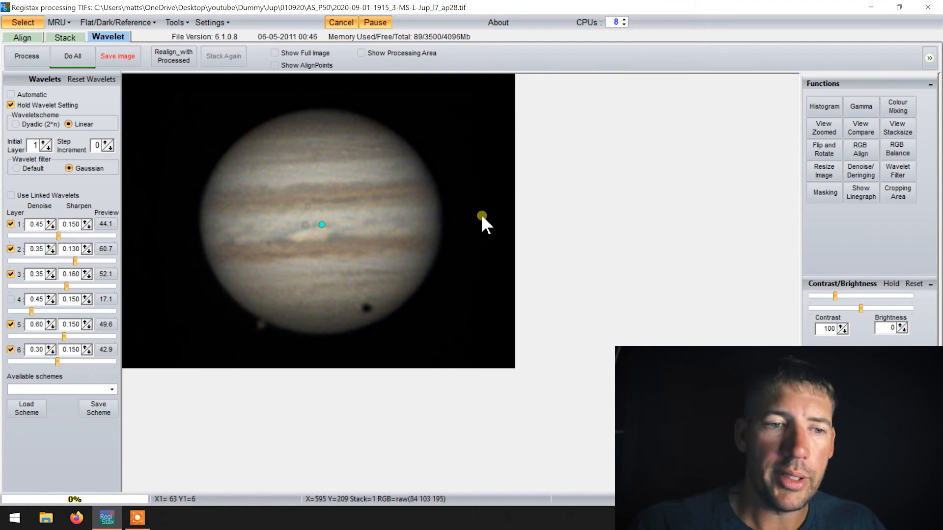
left_click(854, 151)
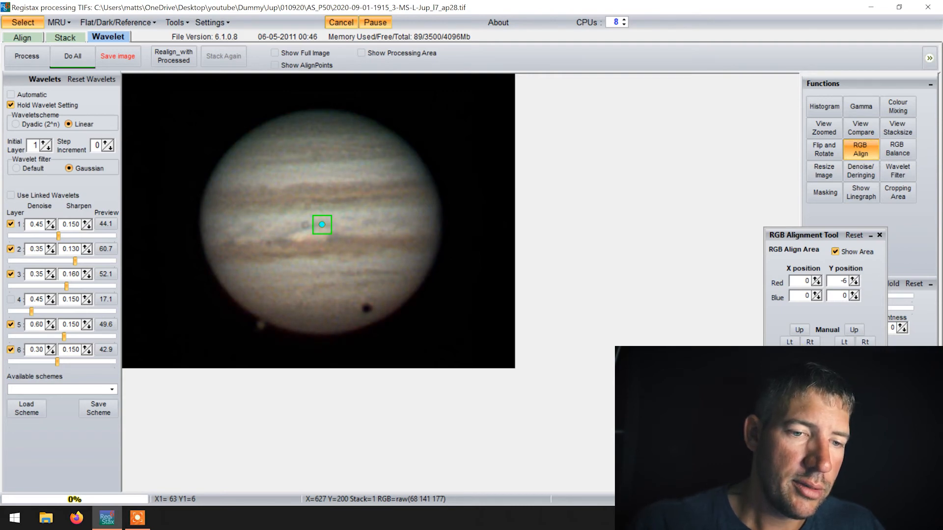
left_click(858, 330)
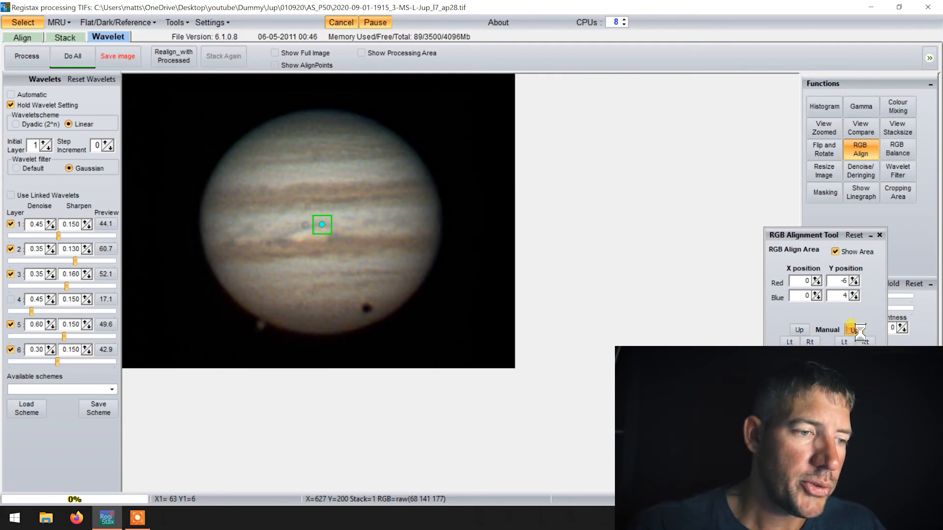
left_click(855, 330)
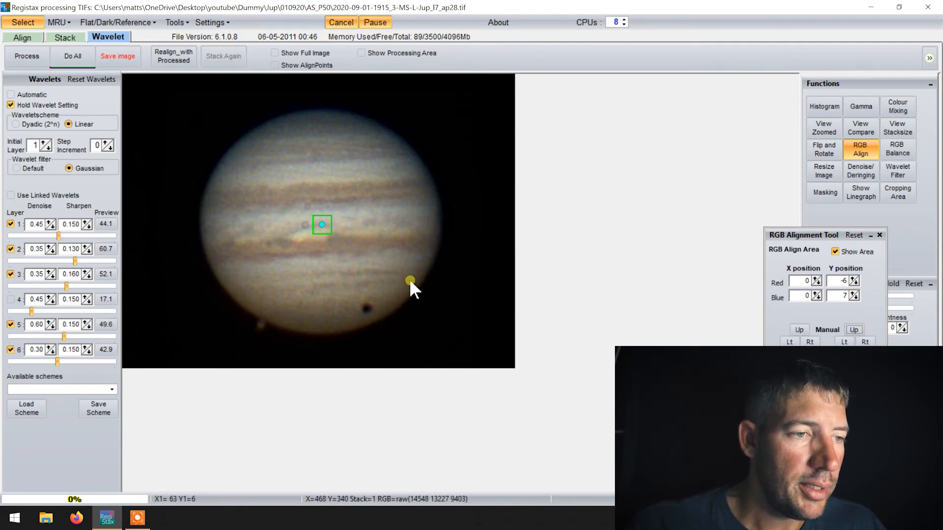
left_click(855, 235)
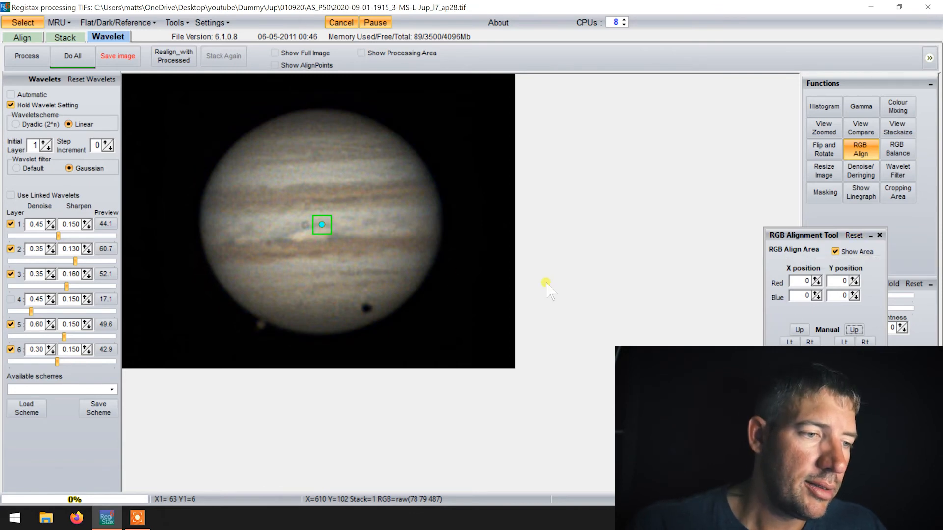
Step: Try an automatic RGB alignment with the align area enlarged over Jupiter's right half, reset the offsets and close the alignment tool
left_click_drag(332, 224, 495, 225)
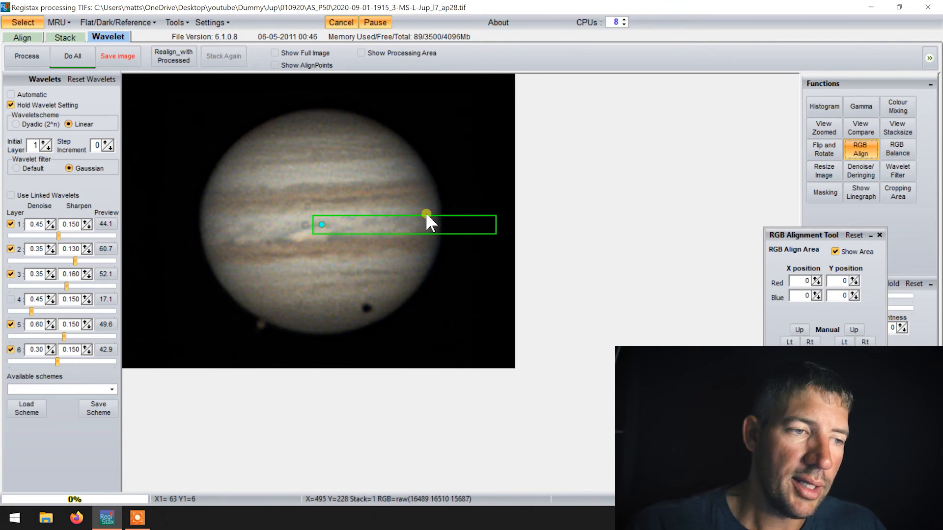
left_click_drag(428, 217, 414, 111)
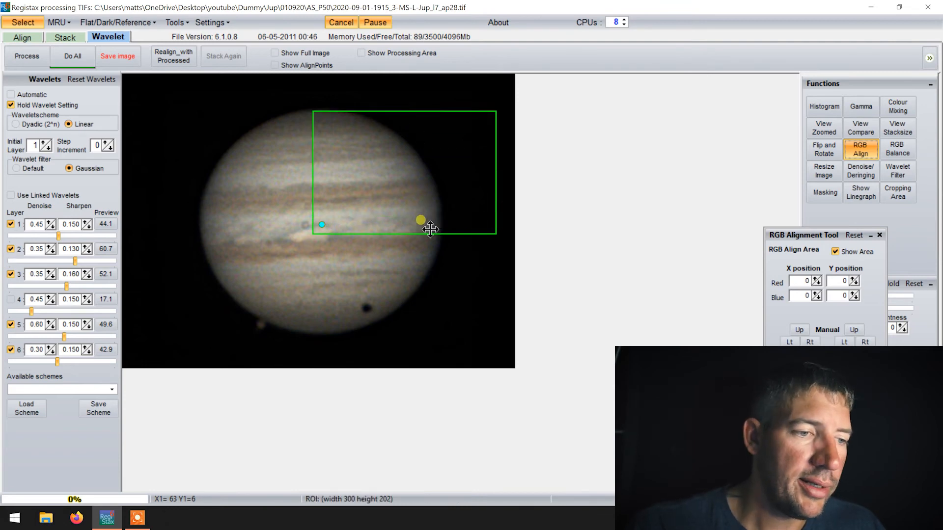
left_click_drag(420, 234, 432, 327)
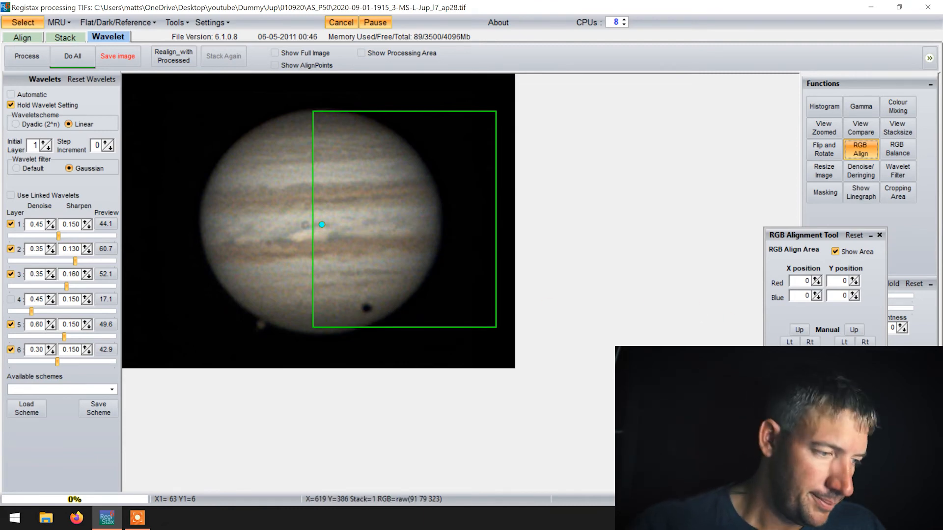
left_click(819, 383)
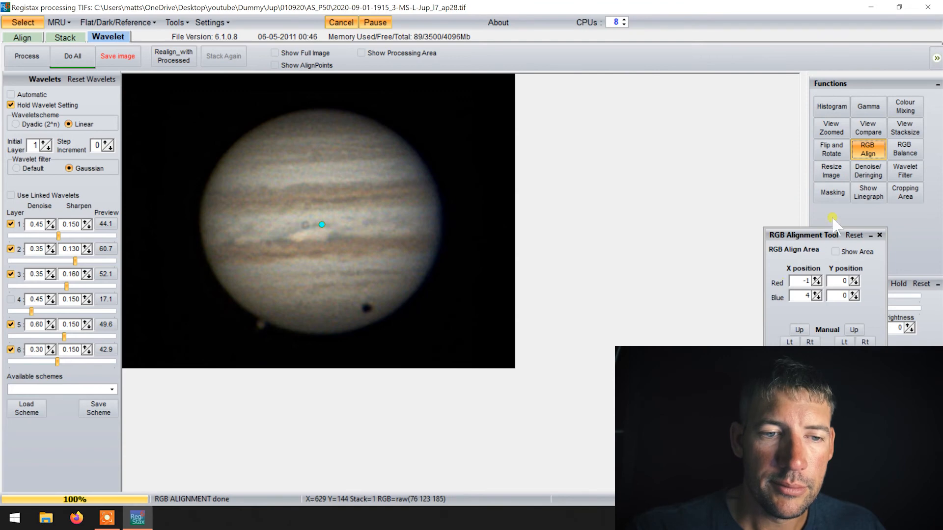
left_click(854, 235)
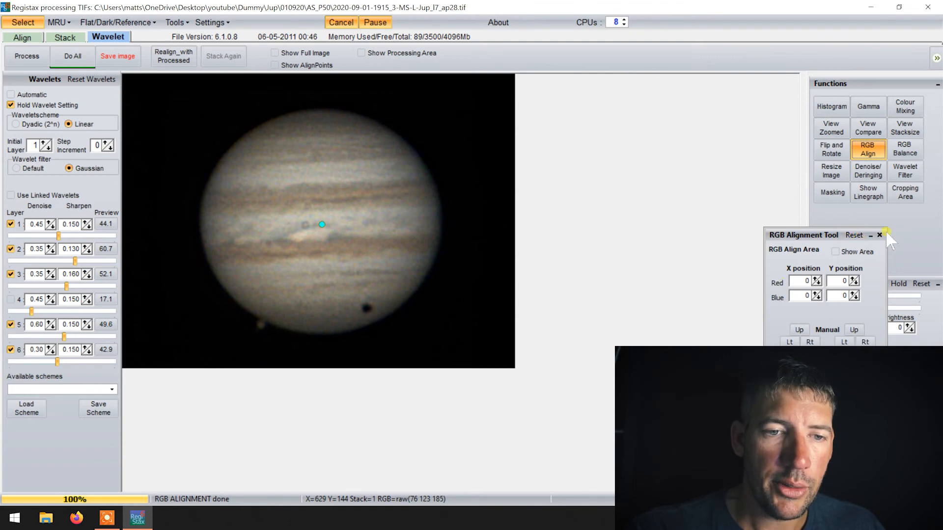
left_click(879, 235)
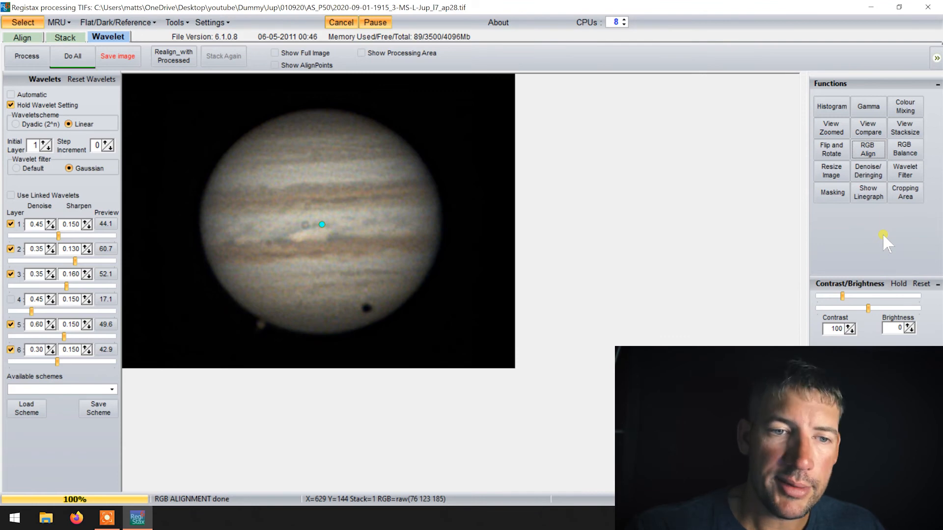
Step: Apply the automatic RGB colour balance to the Jupiter image and close the balance settings
left_click(892, 151)
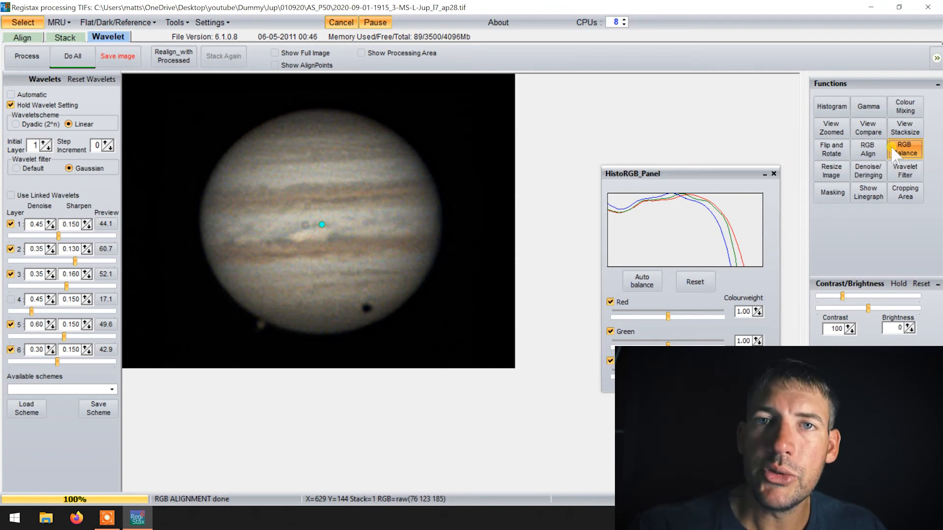
left_click(630, 289)
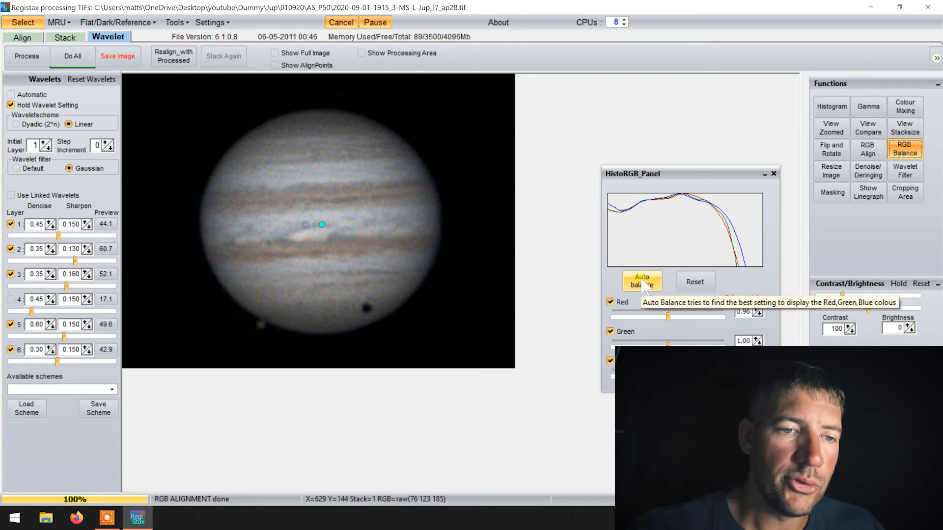
left_click(774, 173)
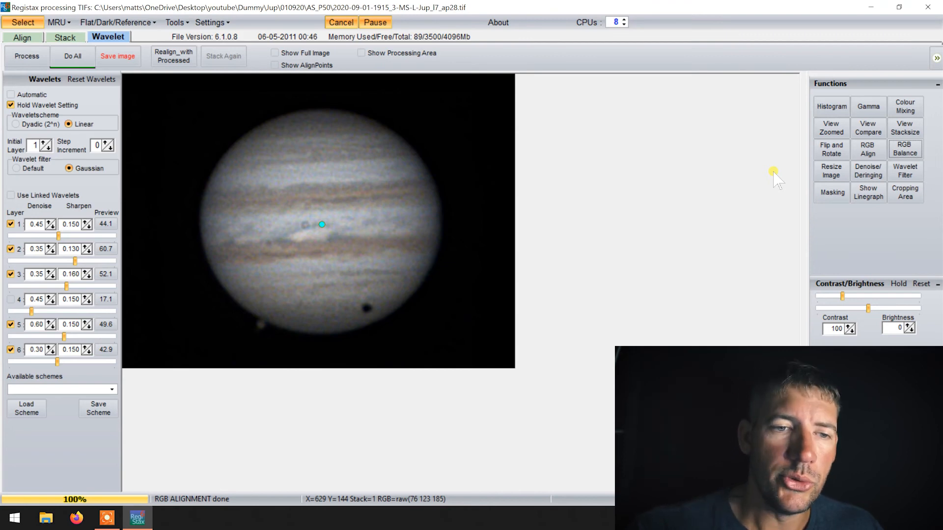
Step: Try de-noising on layer 1 at the maximum strength of 1000, switch it off again and close the noise reduction settings
left_click(864, 172)
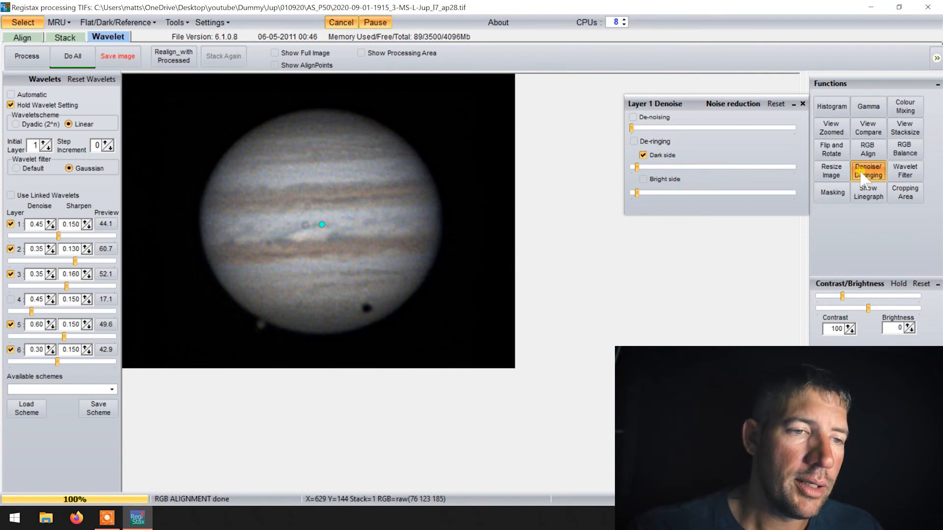
left_click(633, 117)
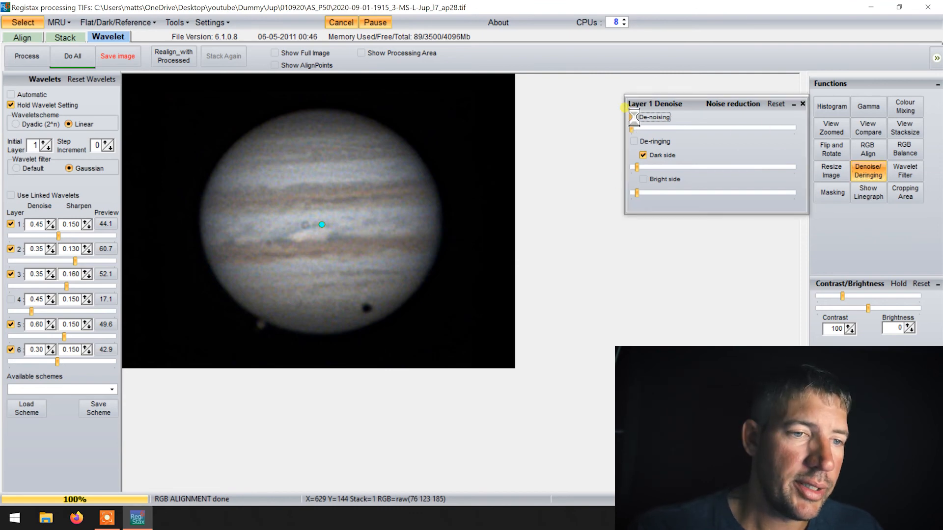
left_click(706, 129)
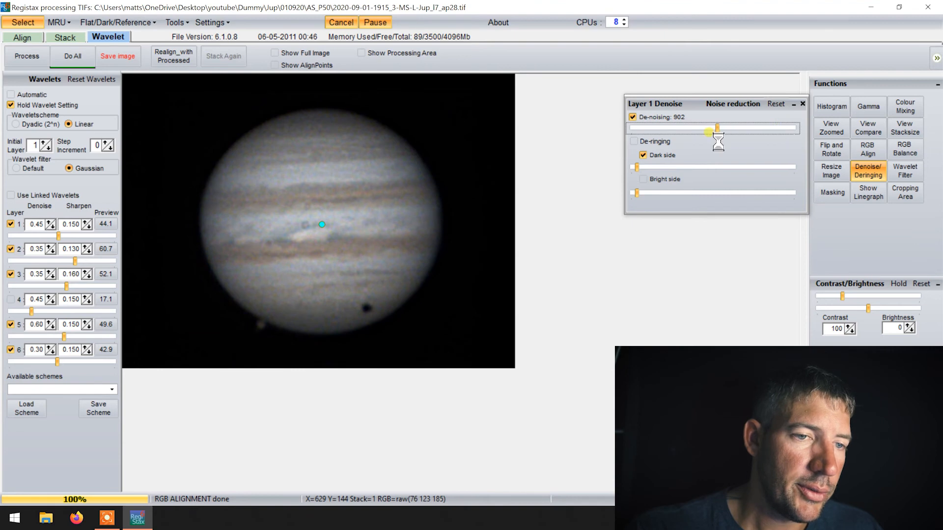
left_click_drag(717, 129, 794, 129)
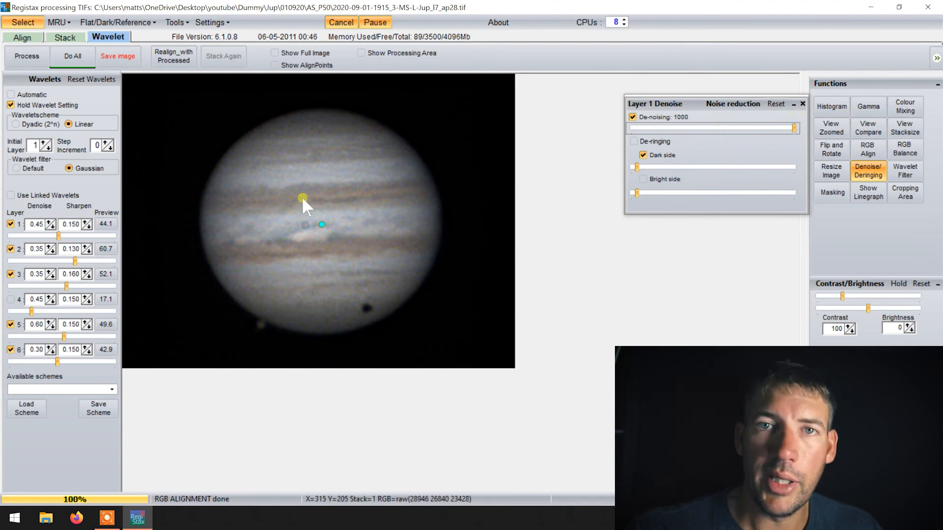
left_click(633, 117)
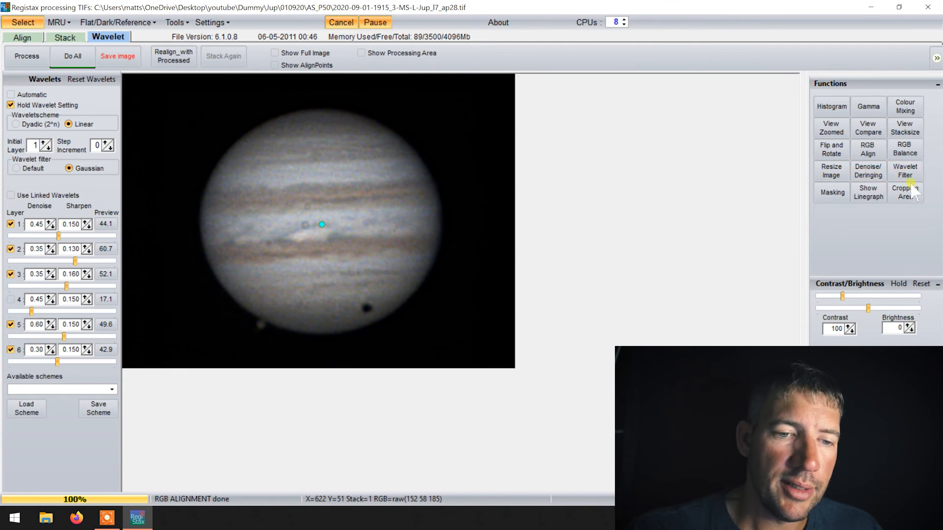
Step: Try raising the contrast to 105 and shifting the brightness, and return them to 100 and 0
left_click(848, 326)
left_click(848, 326)
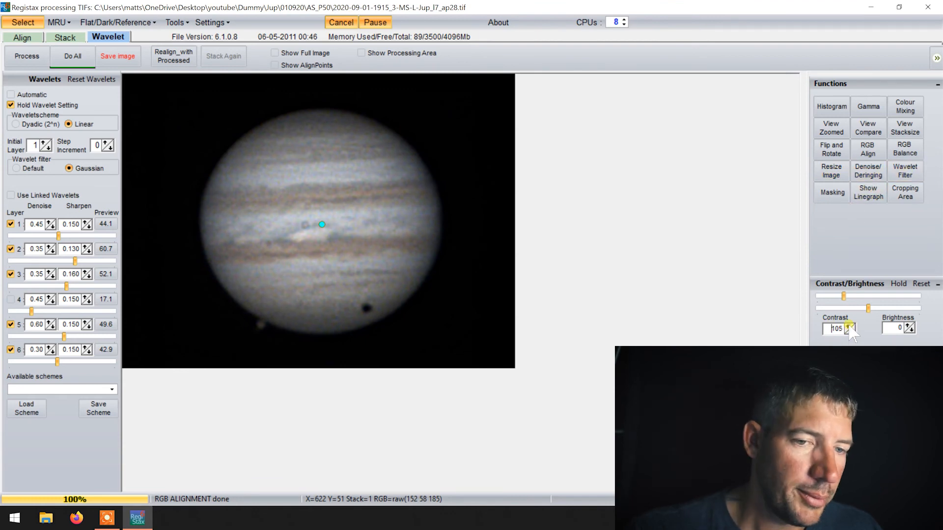
left_click(911, 329)
left_click(911, 330)
left_click(910, 330)
left_click(911, 330)
left_click(911, 329)
double_click(907, 326)
double_click(907, 326)
left_click(907, 325)
double_click(852, 330)
double_click(852, 330)
left_click(851, 330)
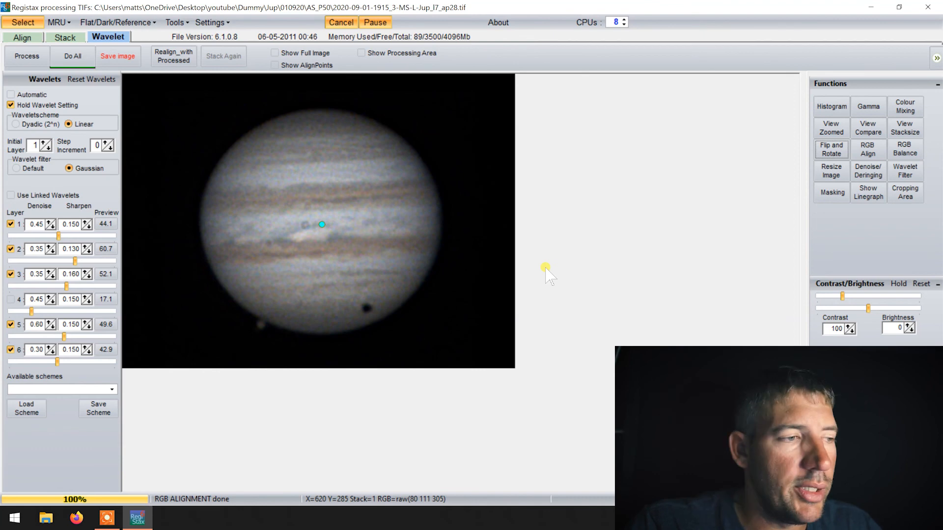
Step: Apply the current wavelet and image settings to the full image with Do All
left_click(79, 57)
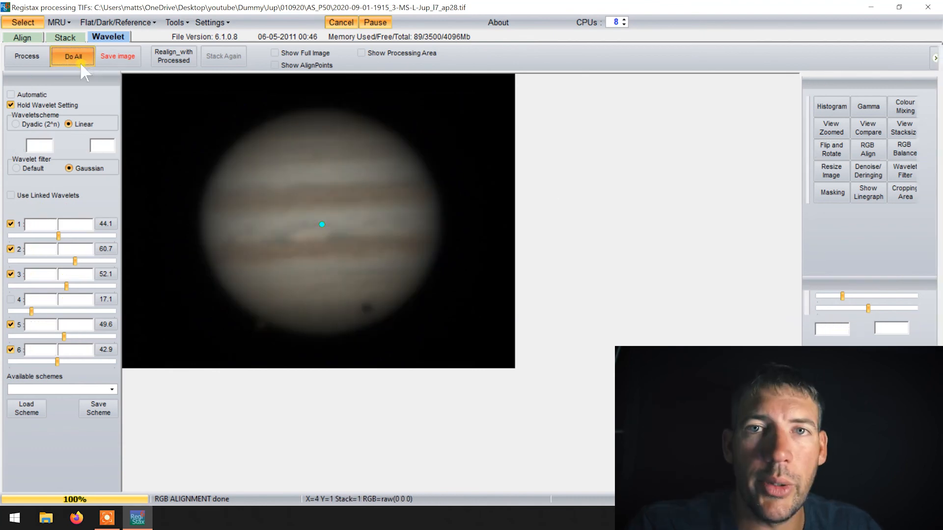